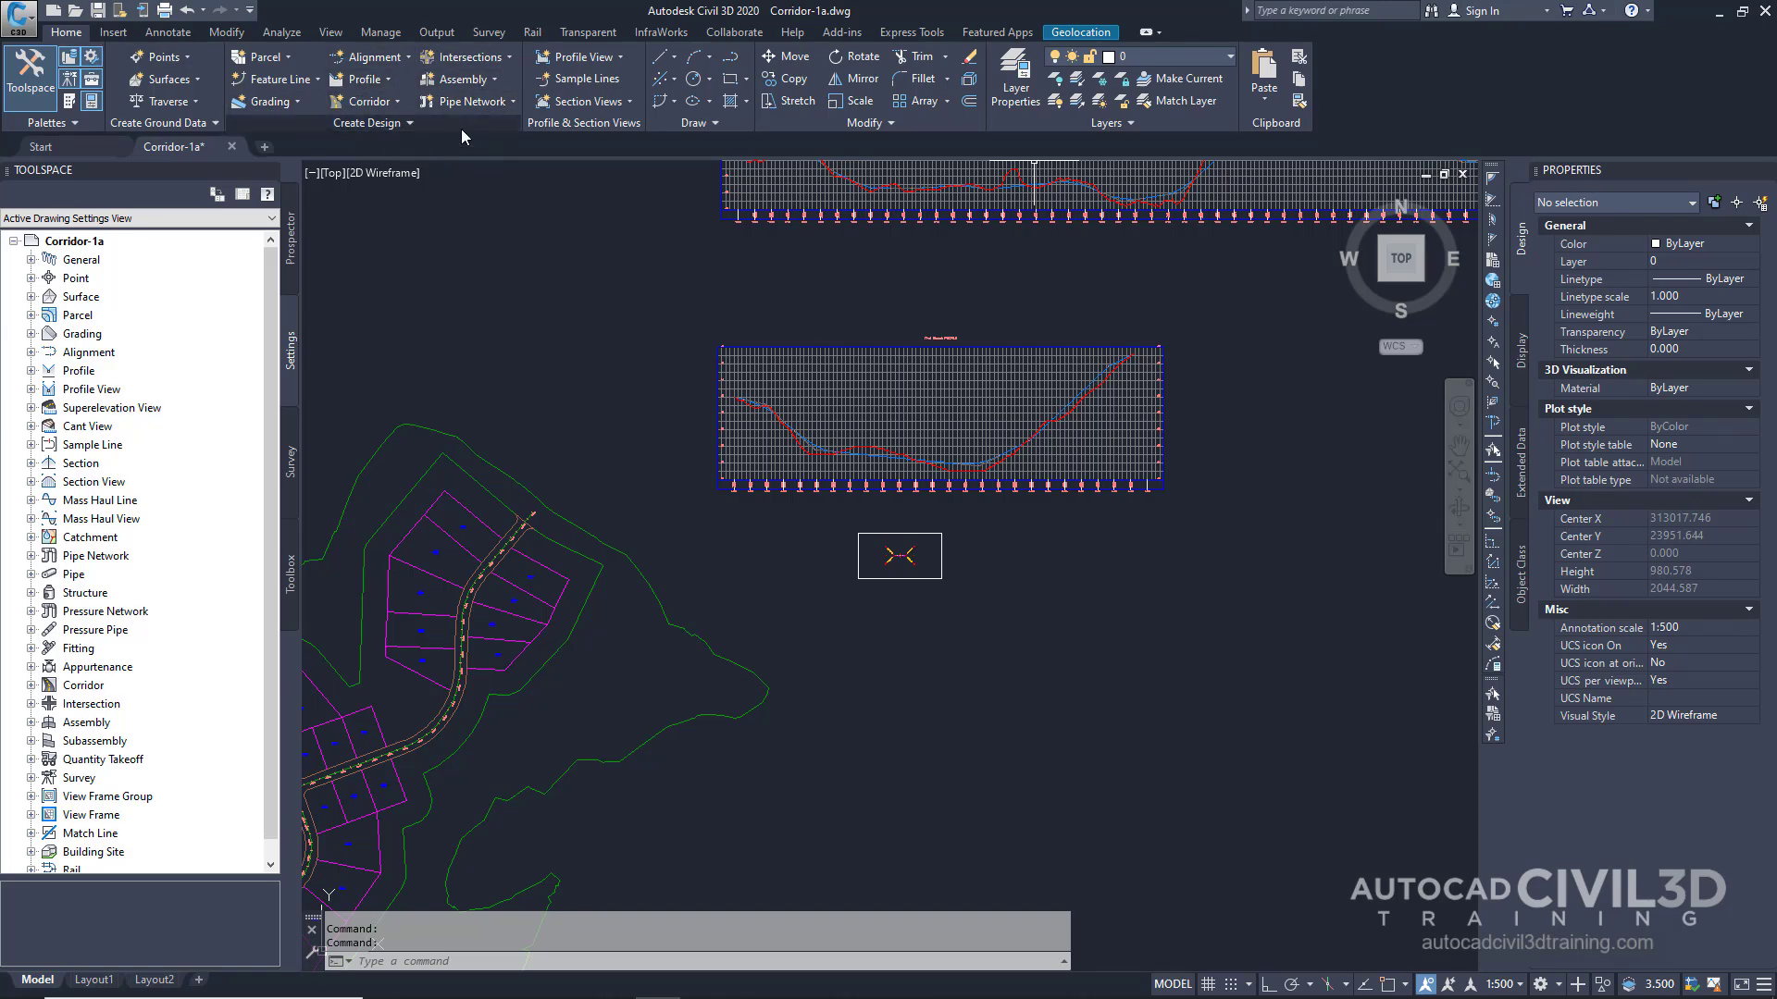
Start a new standard corridor named First Street.
{"action": "left_click", "coordinate": [396, 101]}
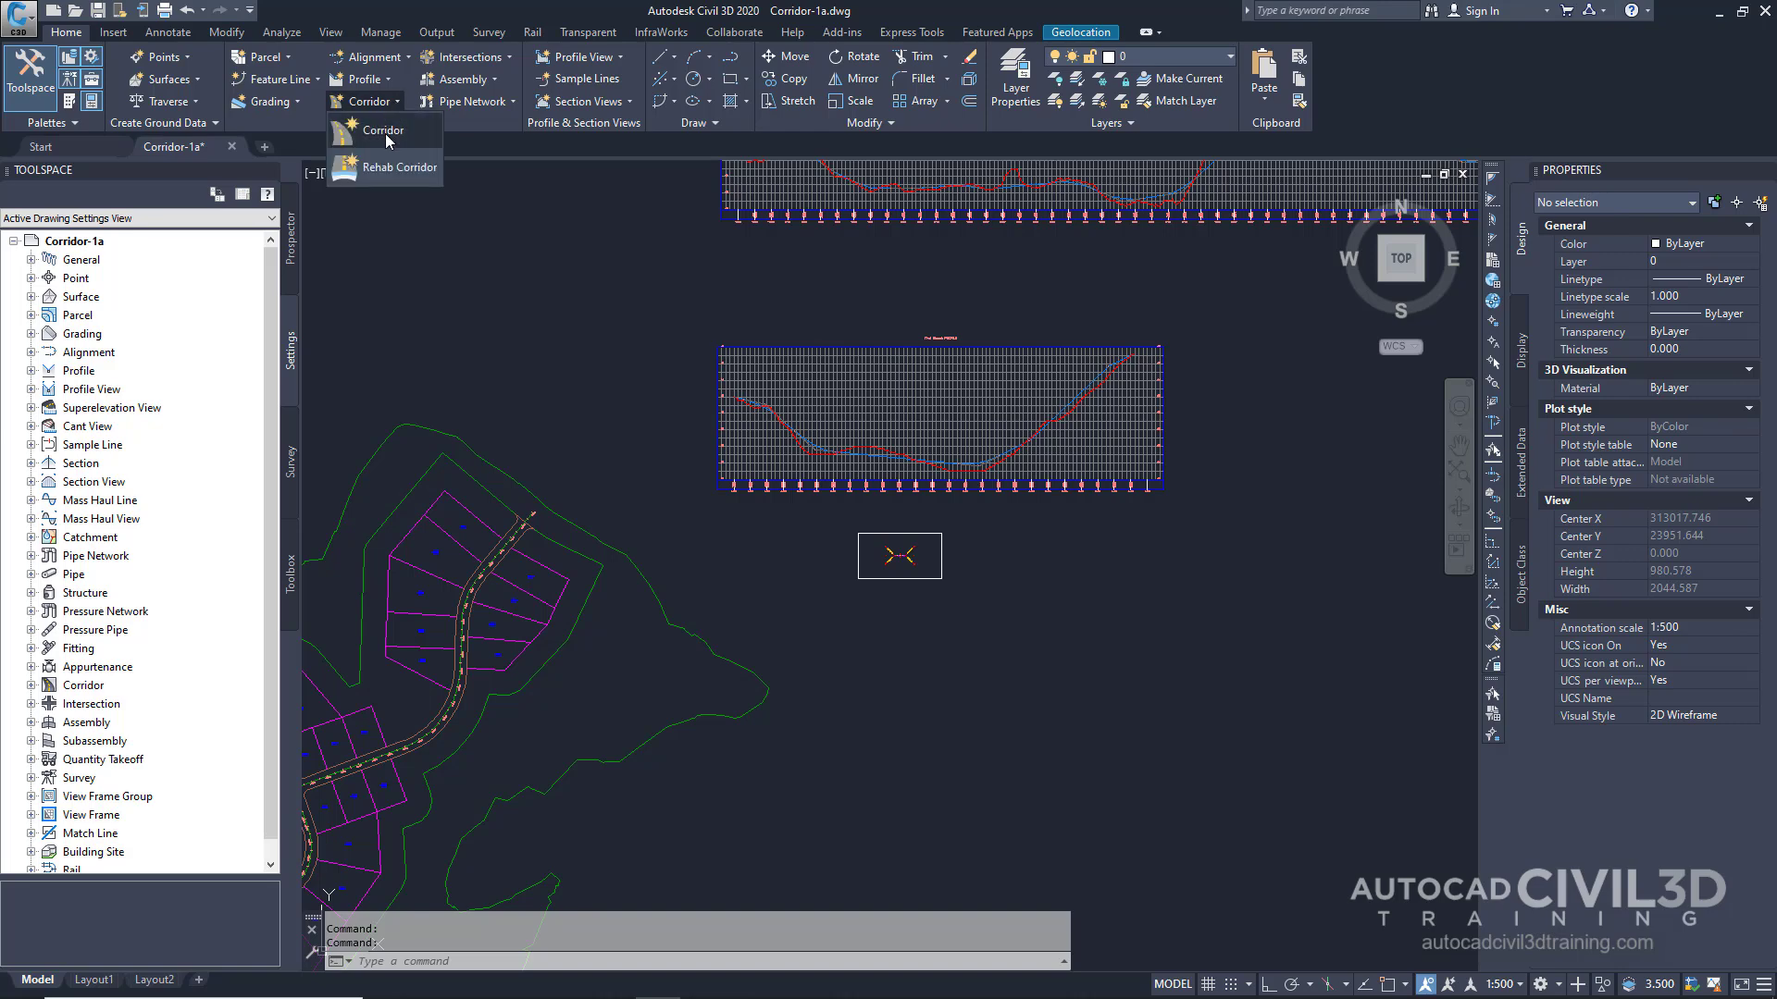
{"action": "left_click", "coordinate": [385, 133]}
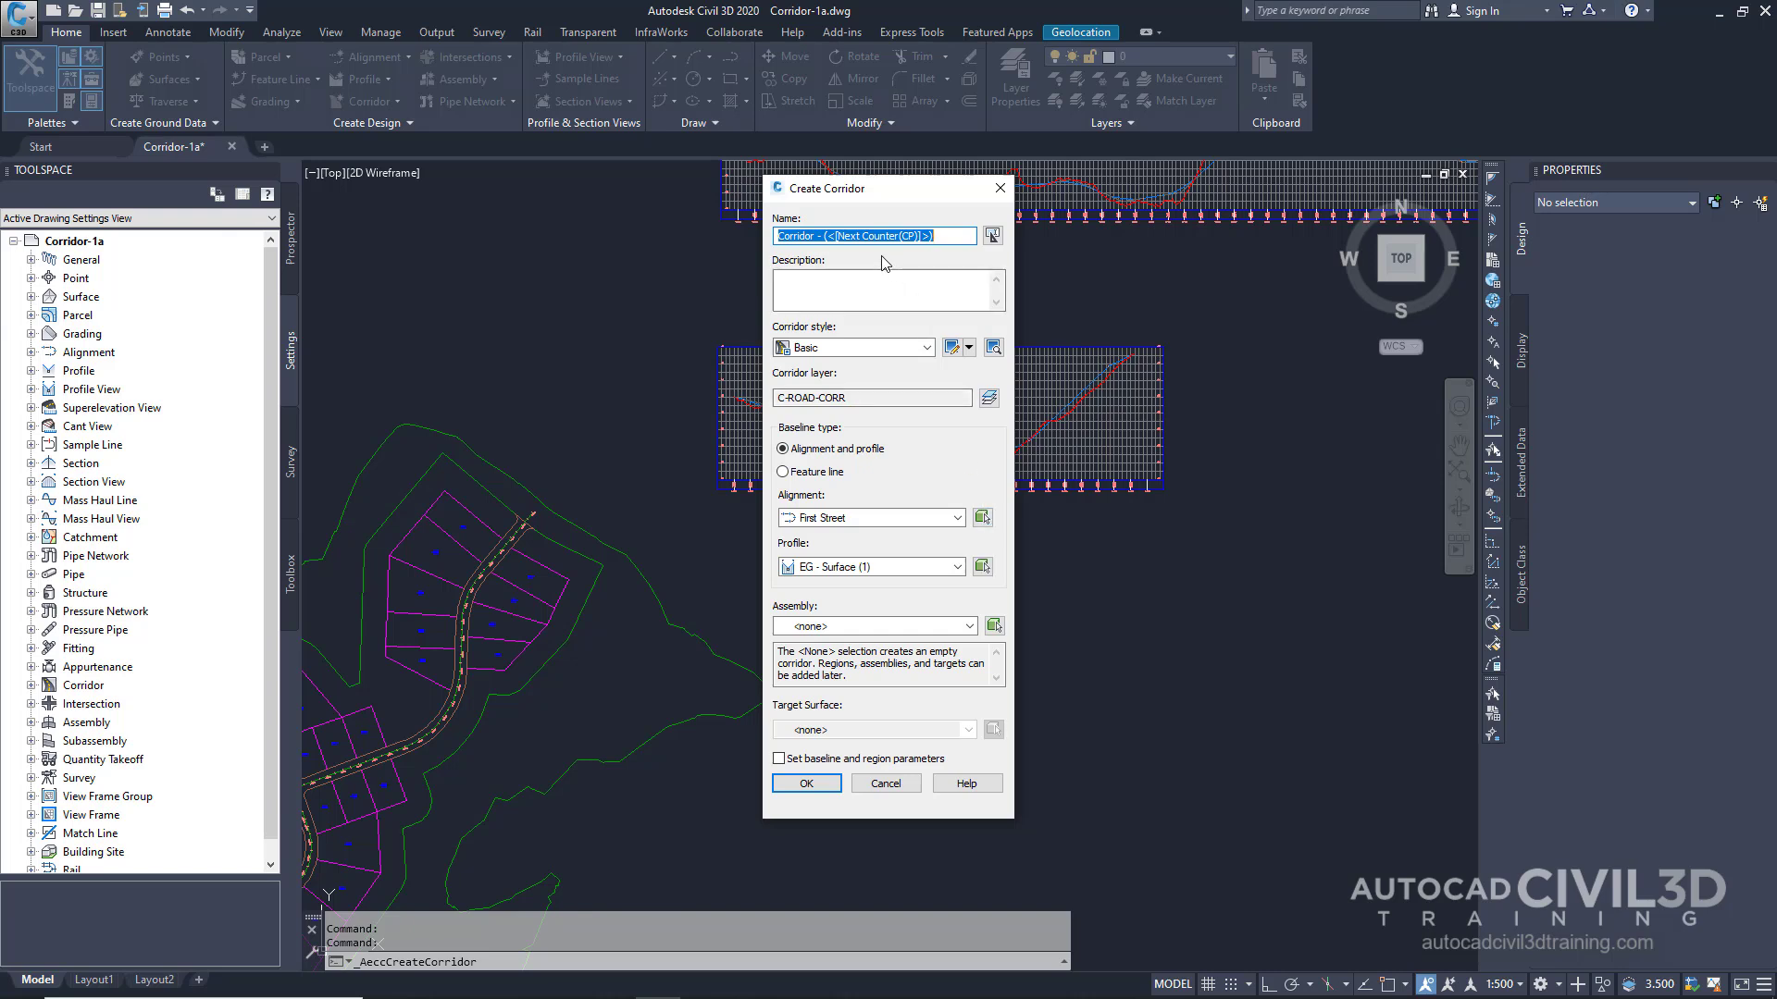
{"action": "type", "text": "First "}
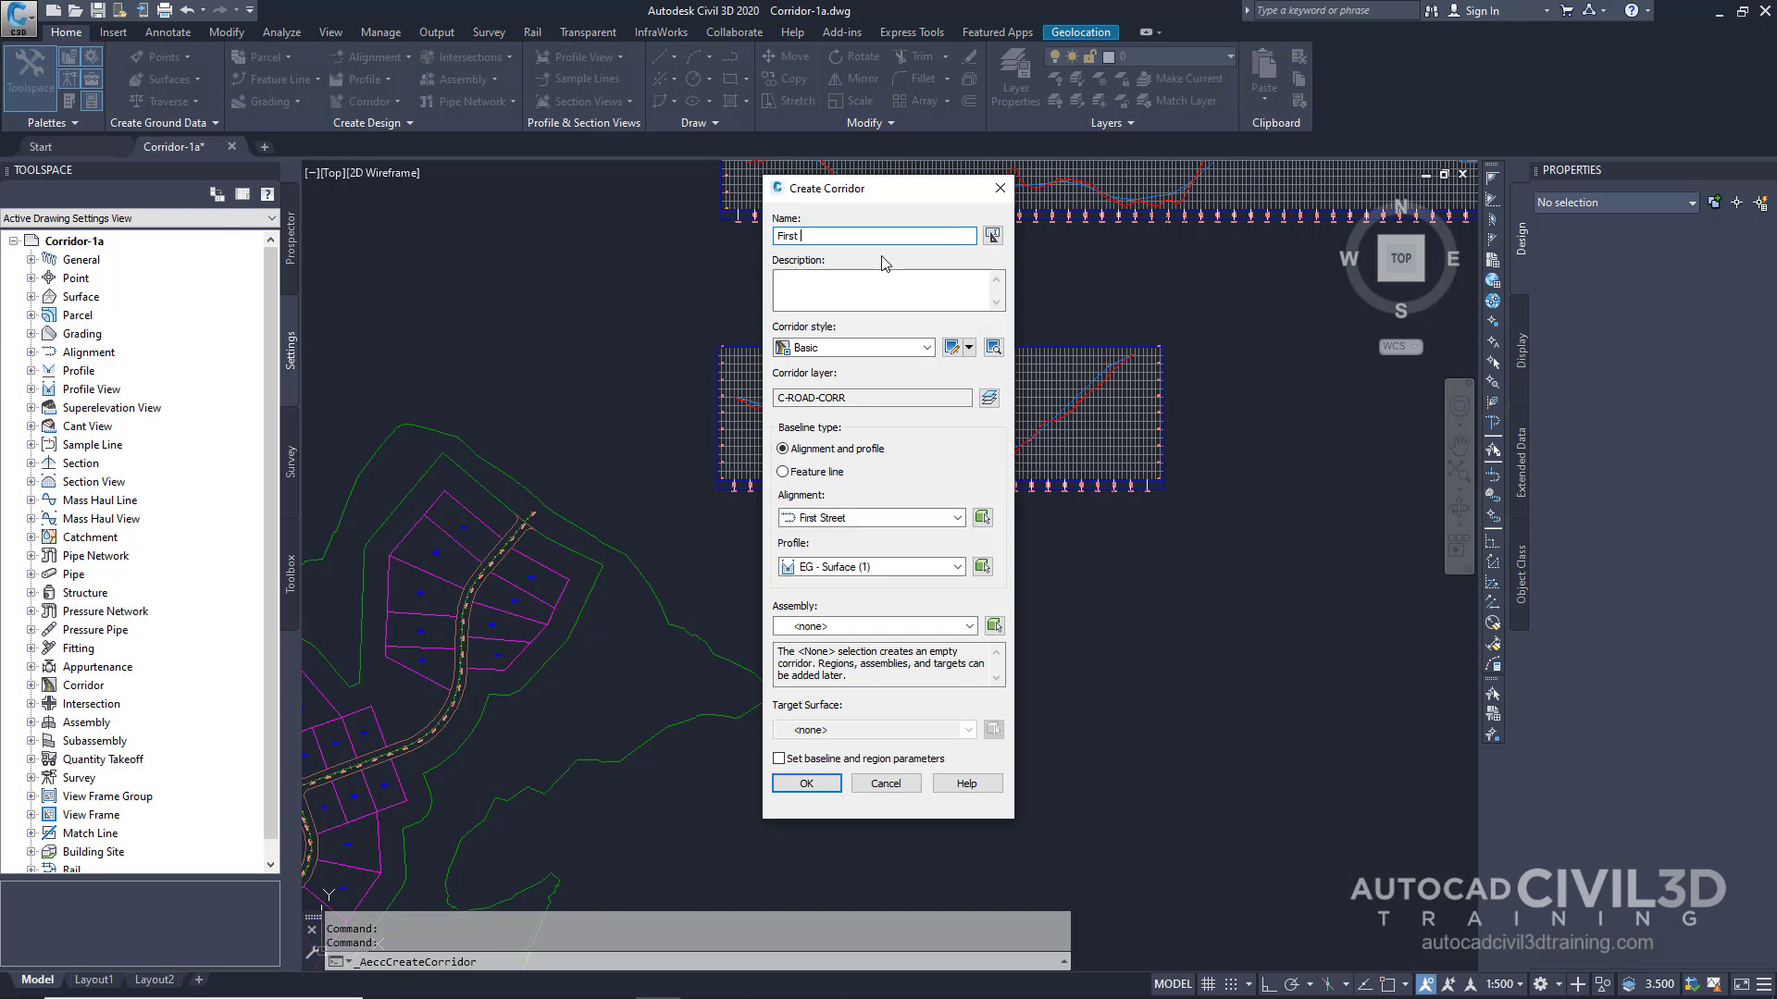
{"action": "type", "text": "Street"}
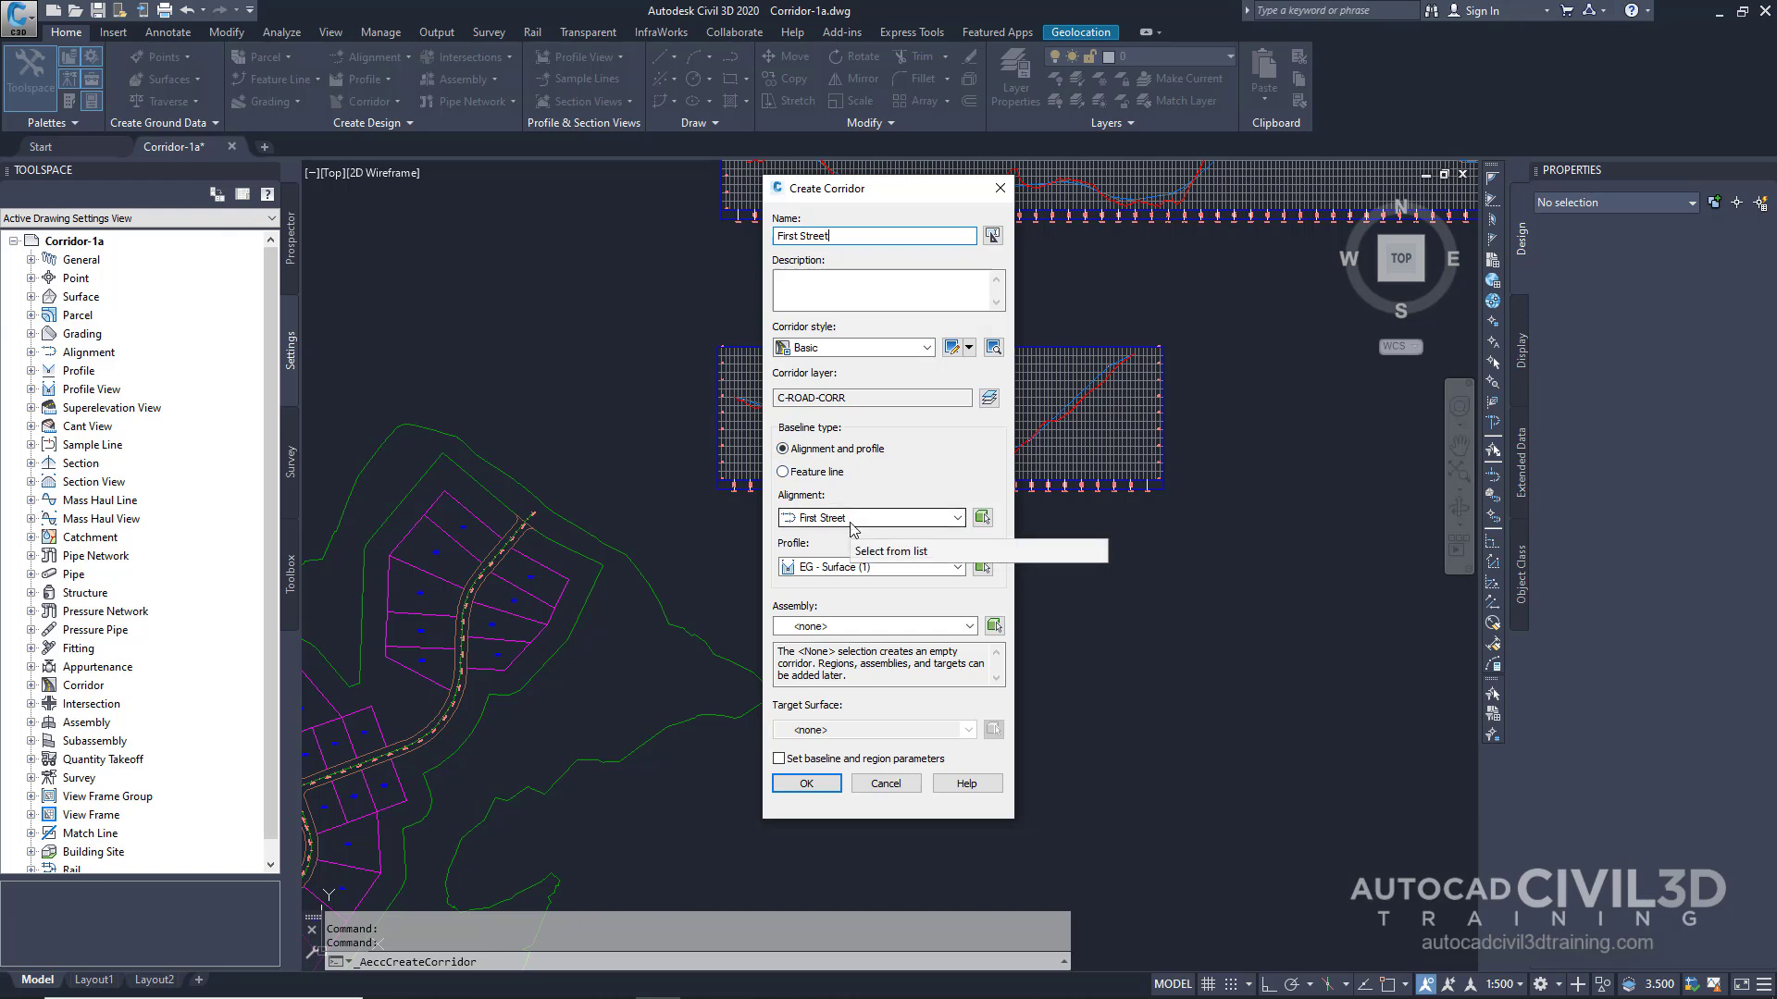
Use the Finished Grade Centerline - First Street profile, Primary Road Full Section assembly and EG surface target.
{"action": "left_click", "coordinate": [872, 567]}
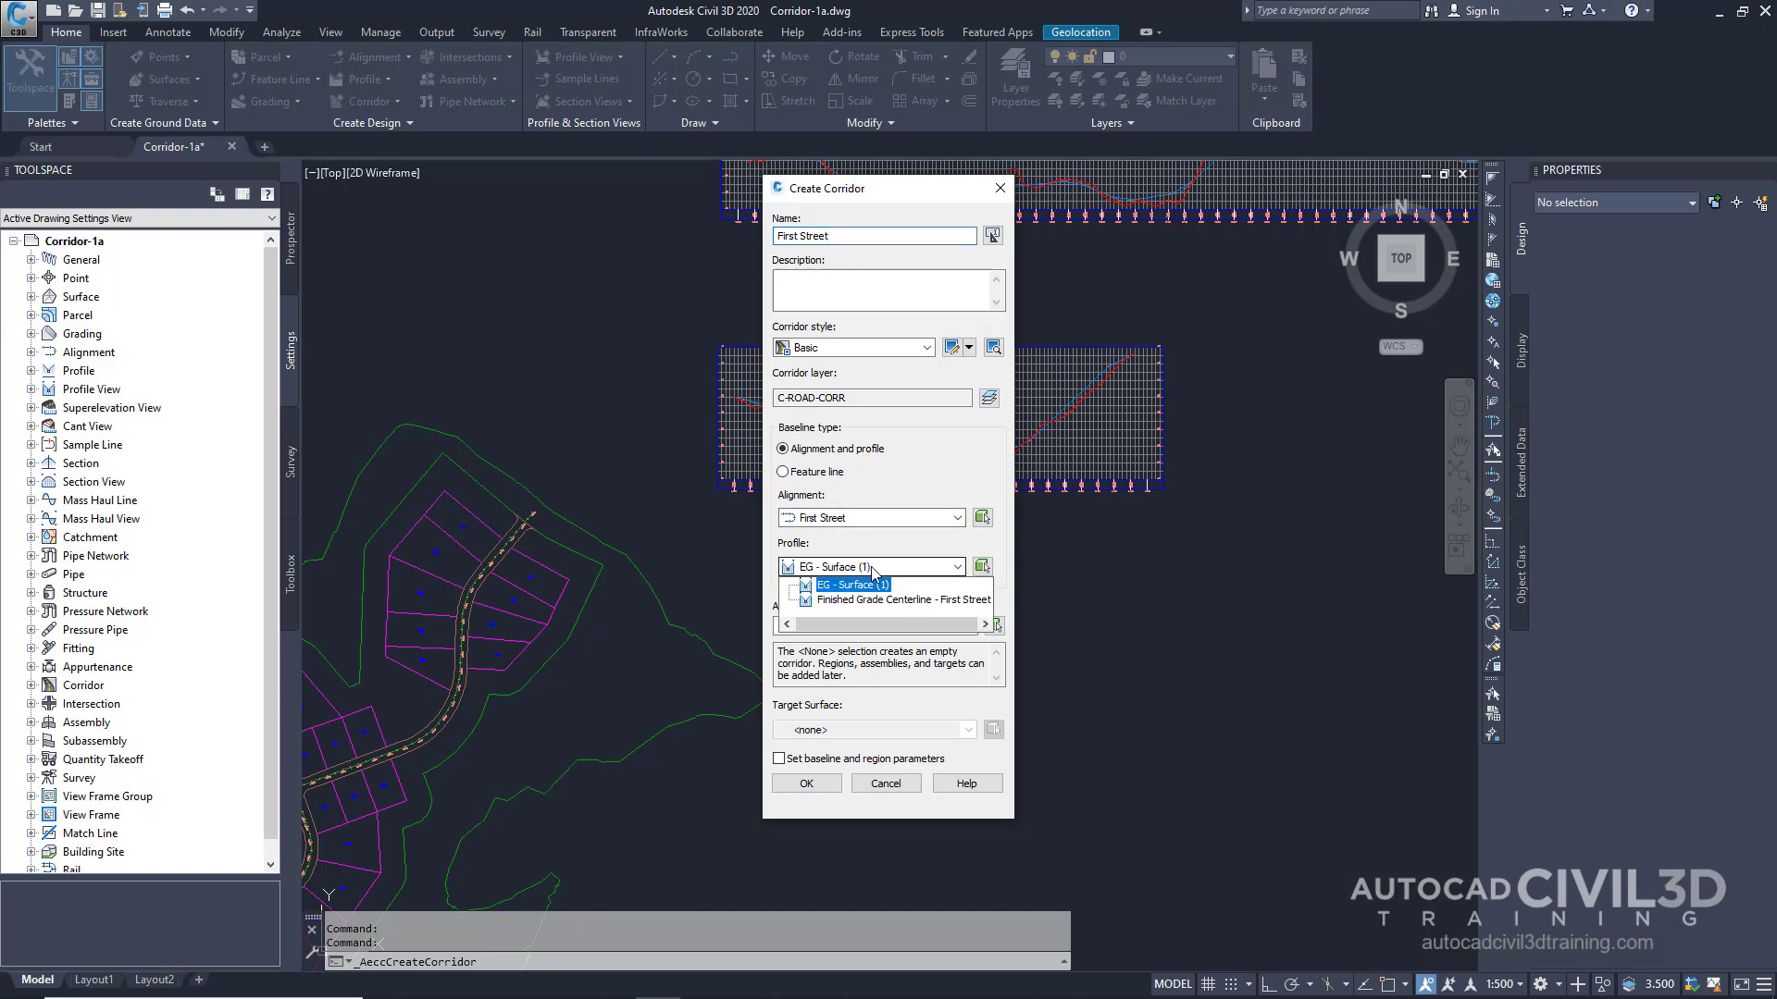
{"action": "left_click", "coordinate": [890, 601]}
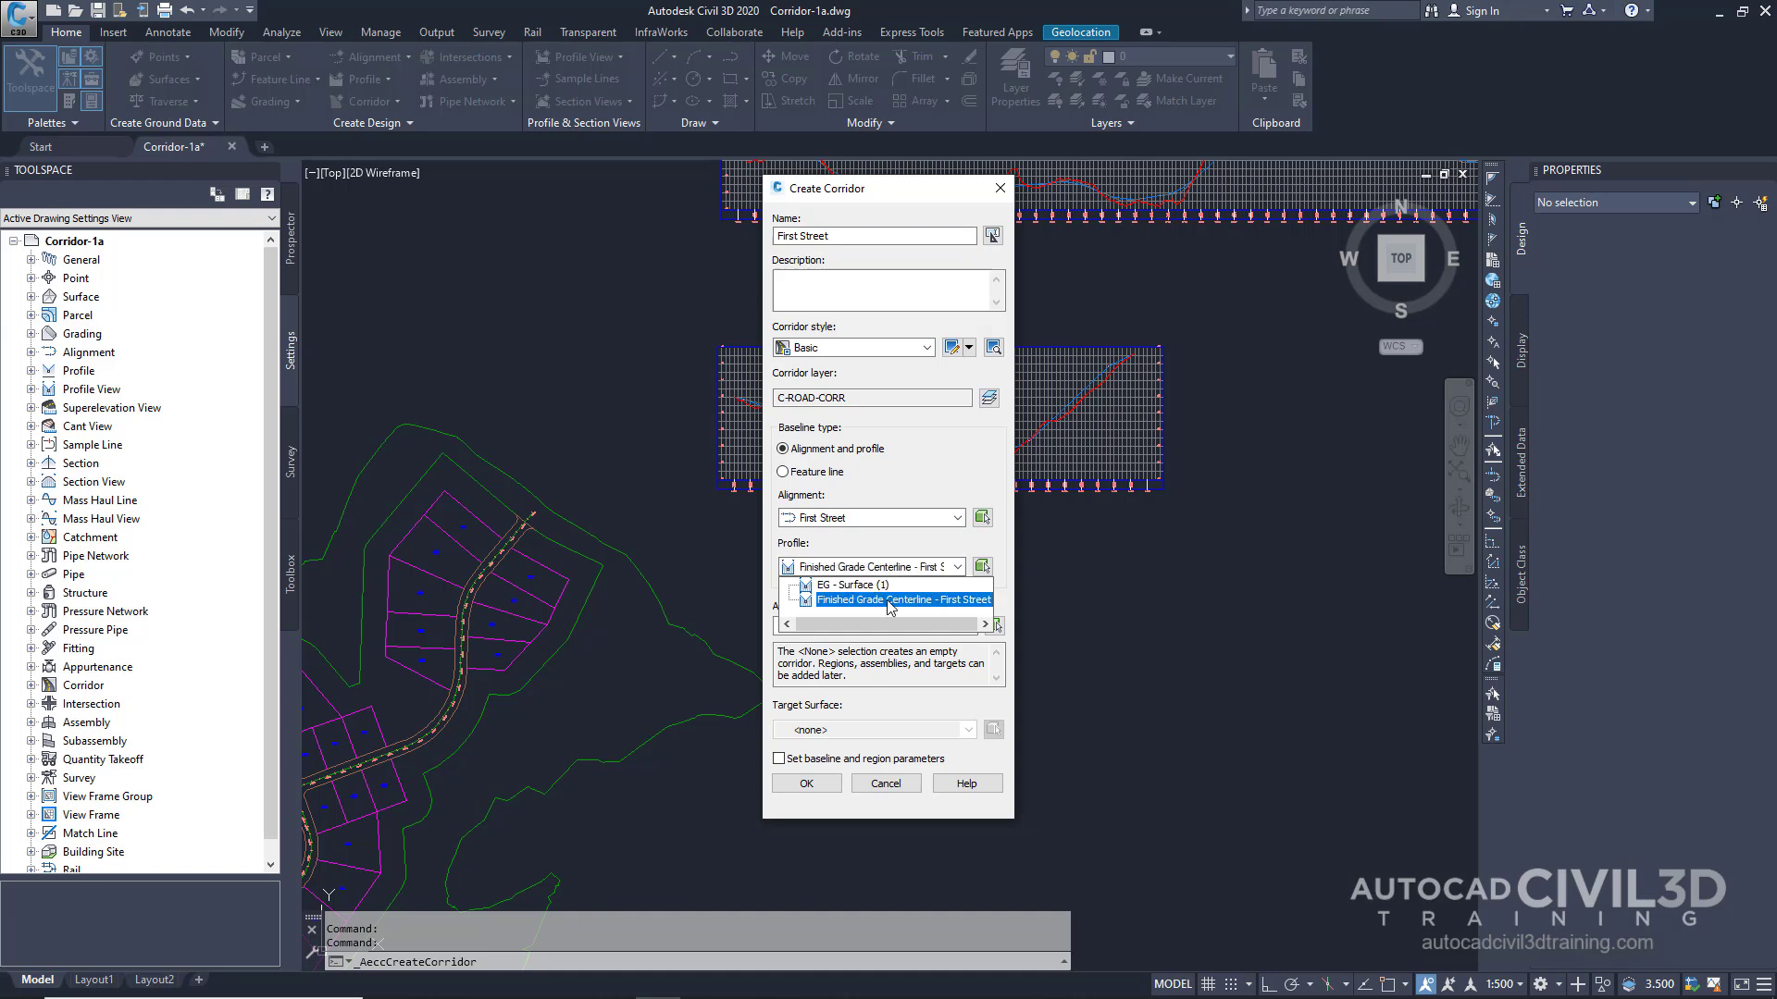
{"action": "left_click", "coordinate": [890, 601]}
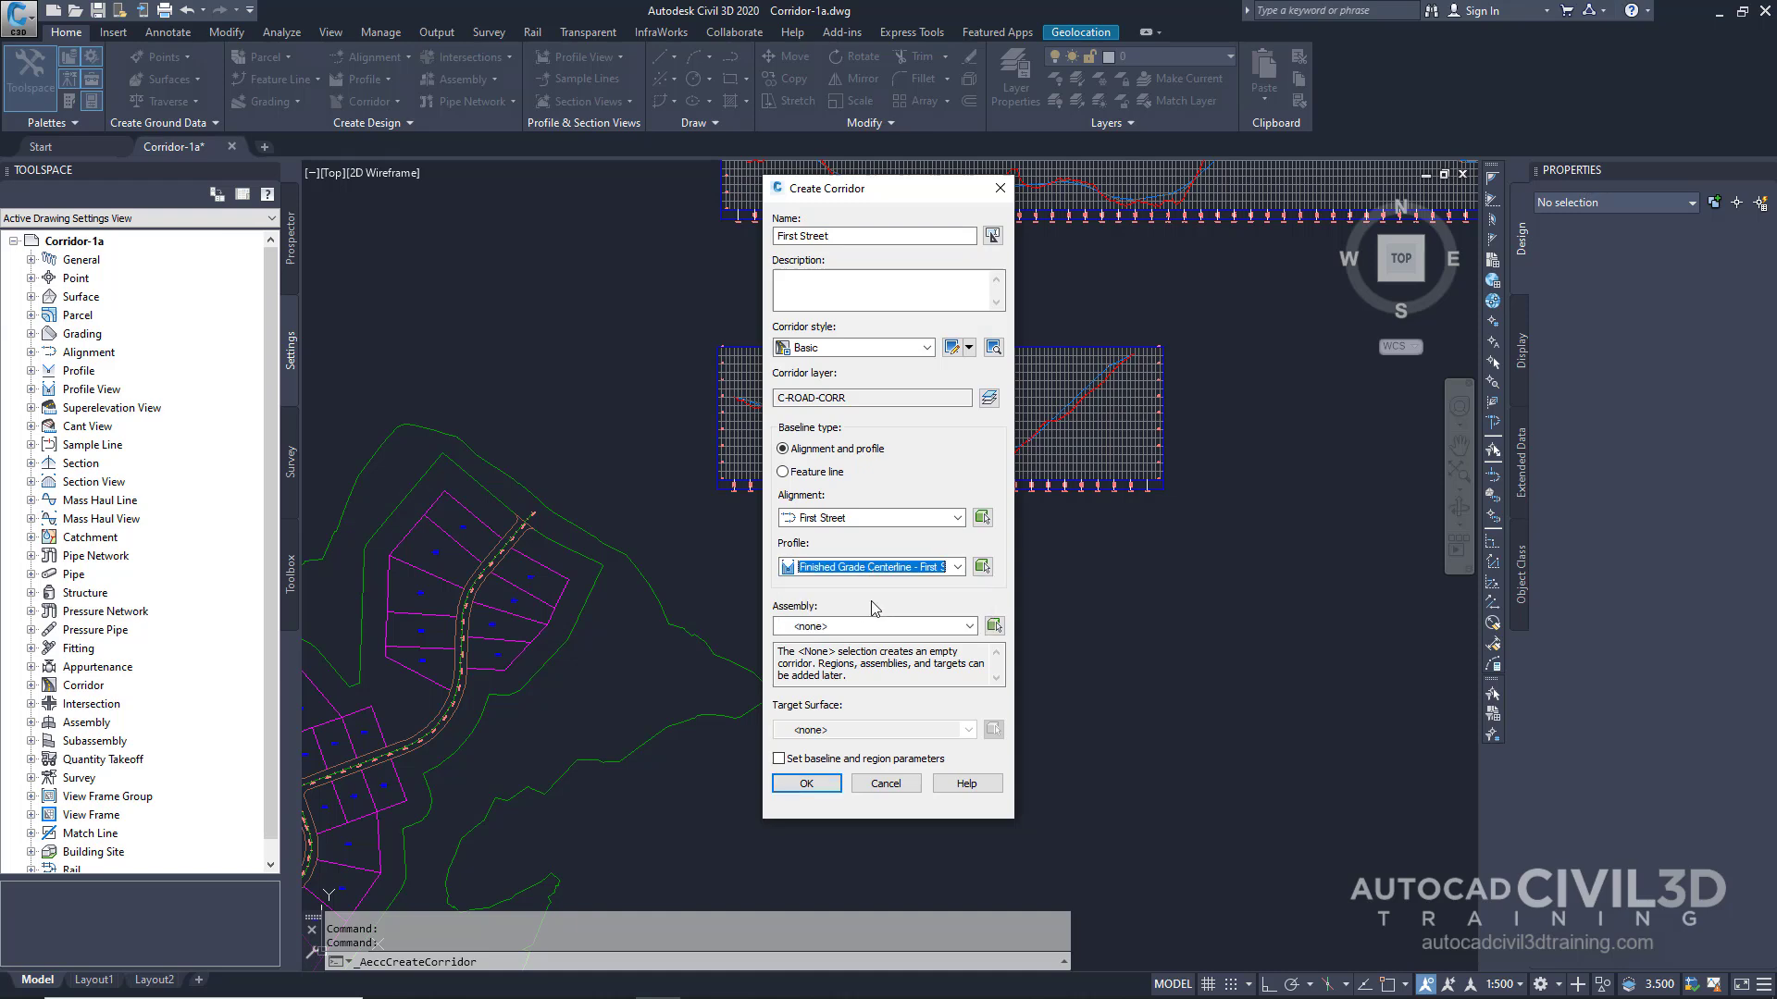
{"action": "left_click", "coordinate": [829, 629]}
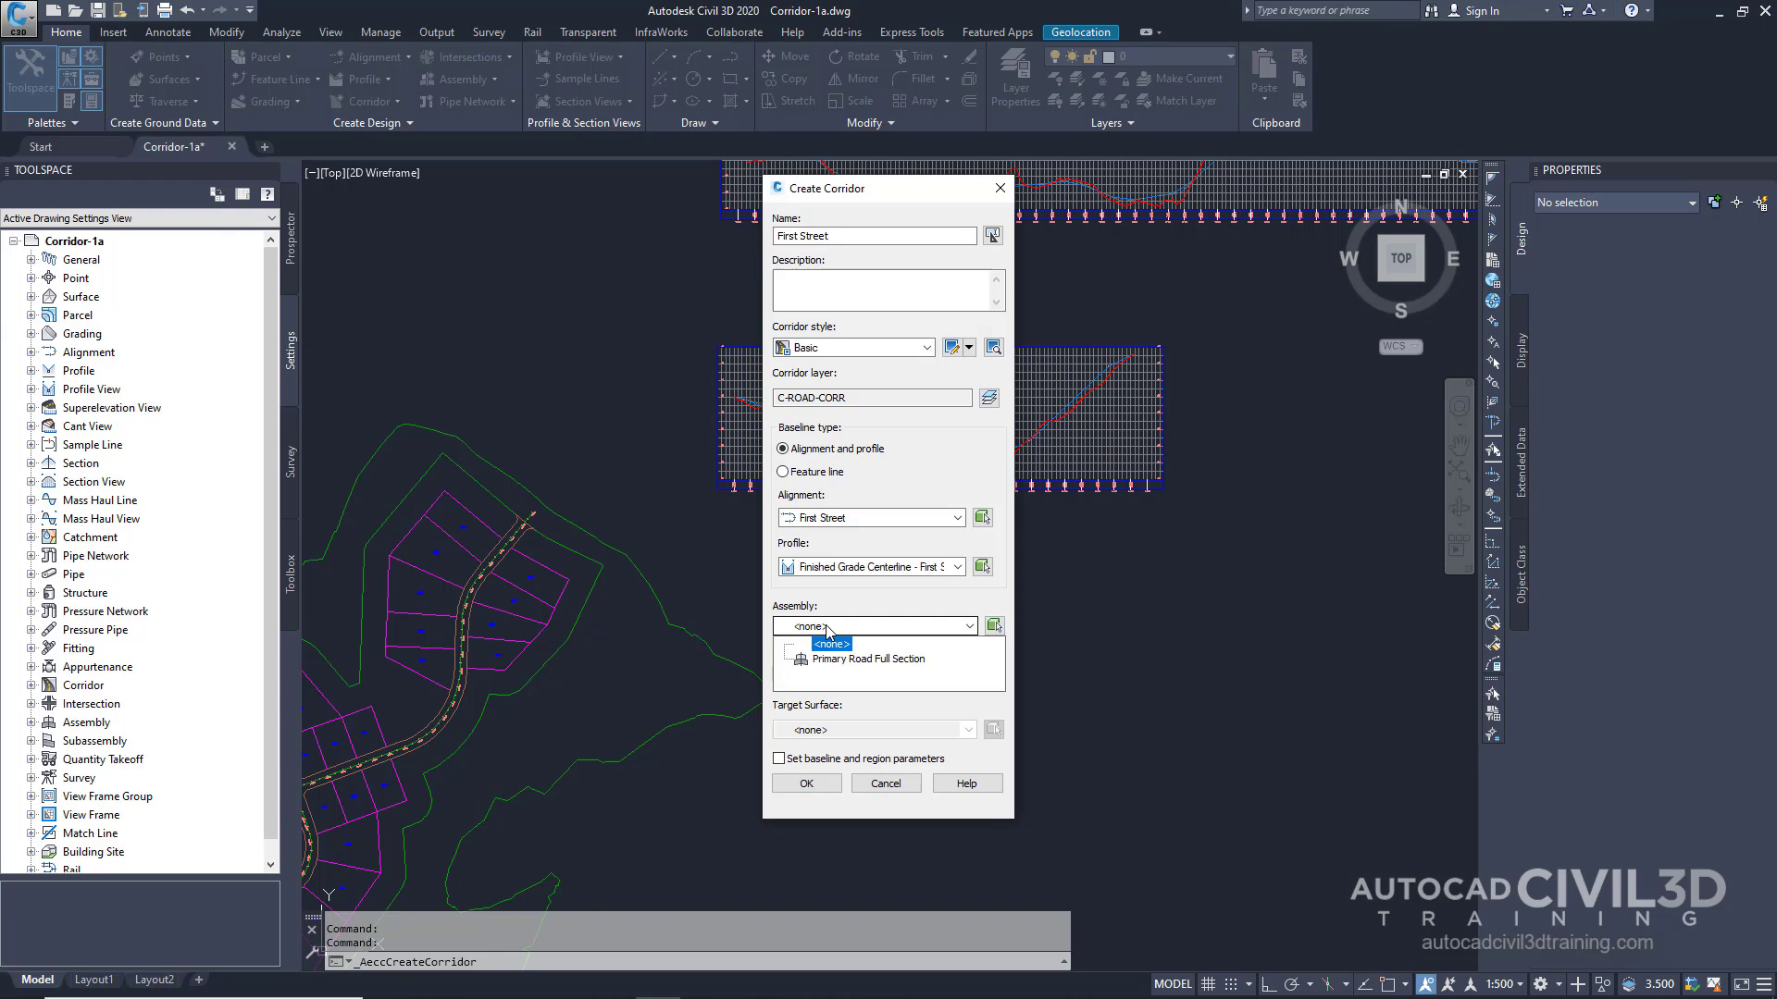
{"action": "left_click", "coordinate": [911, 658]}
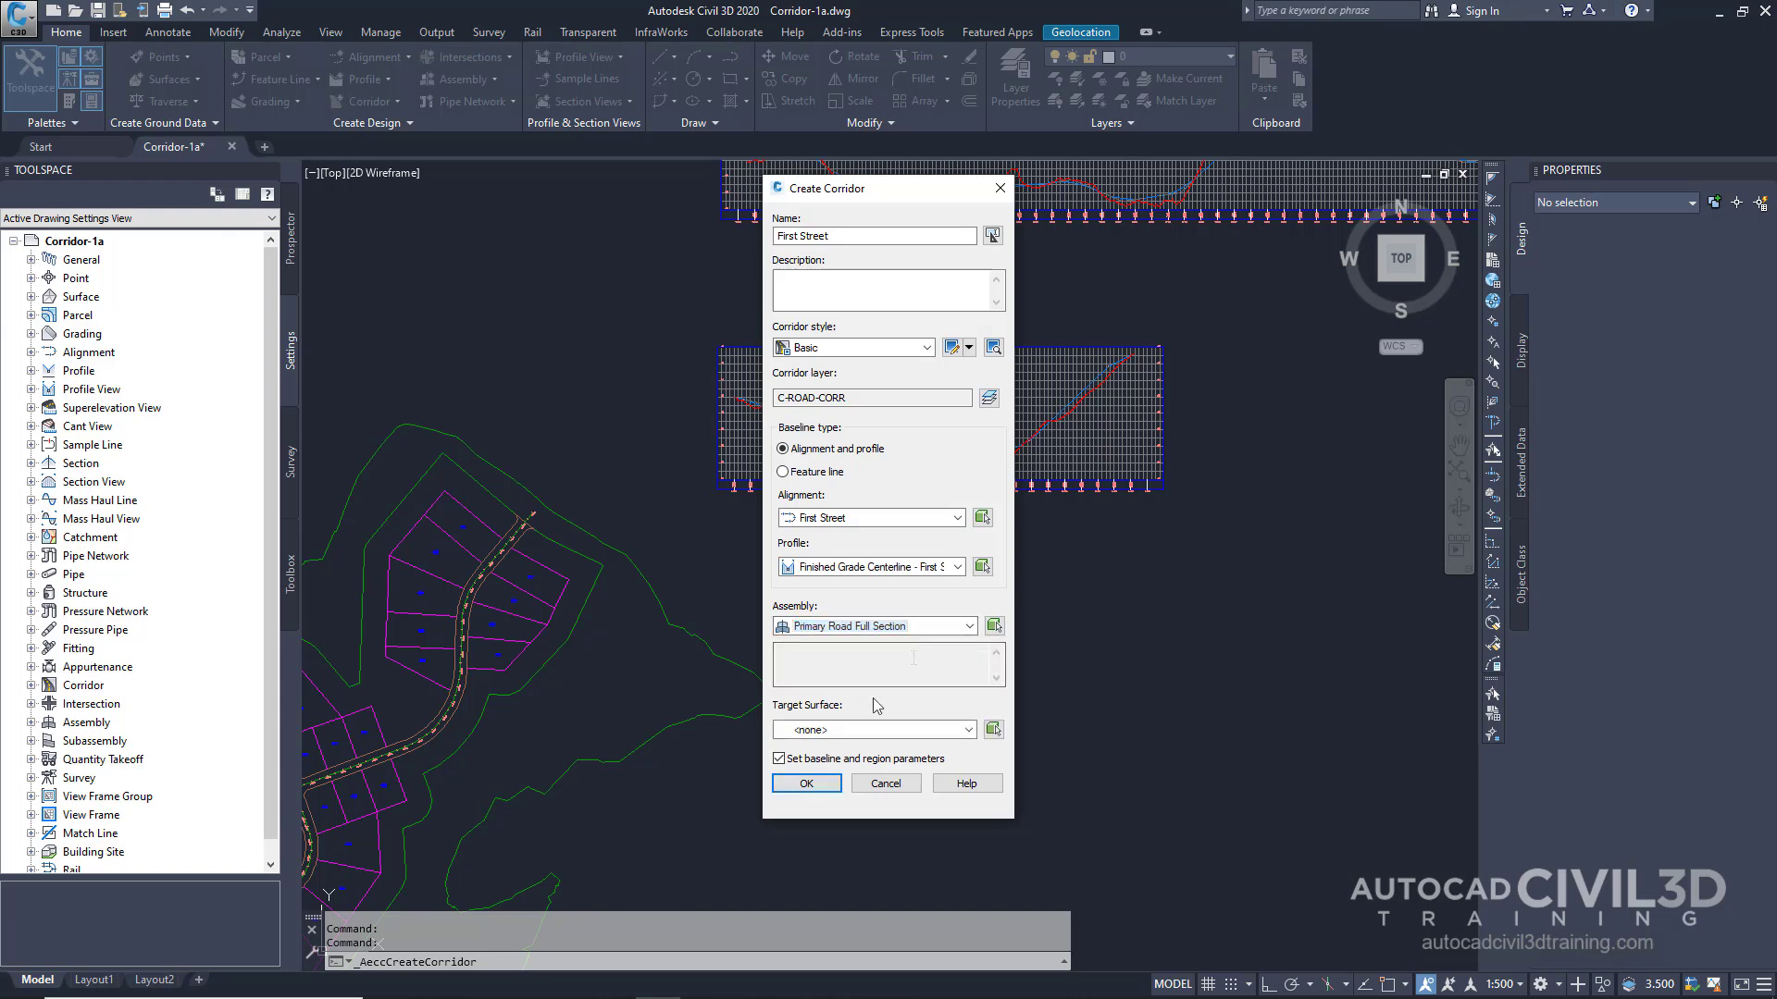
{"action": "left_click", "coordinate": [852, 731]}
{"action": "left_click", "coordinate": [819, 763]}
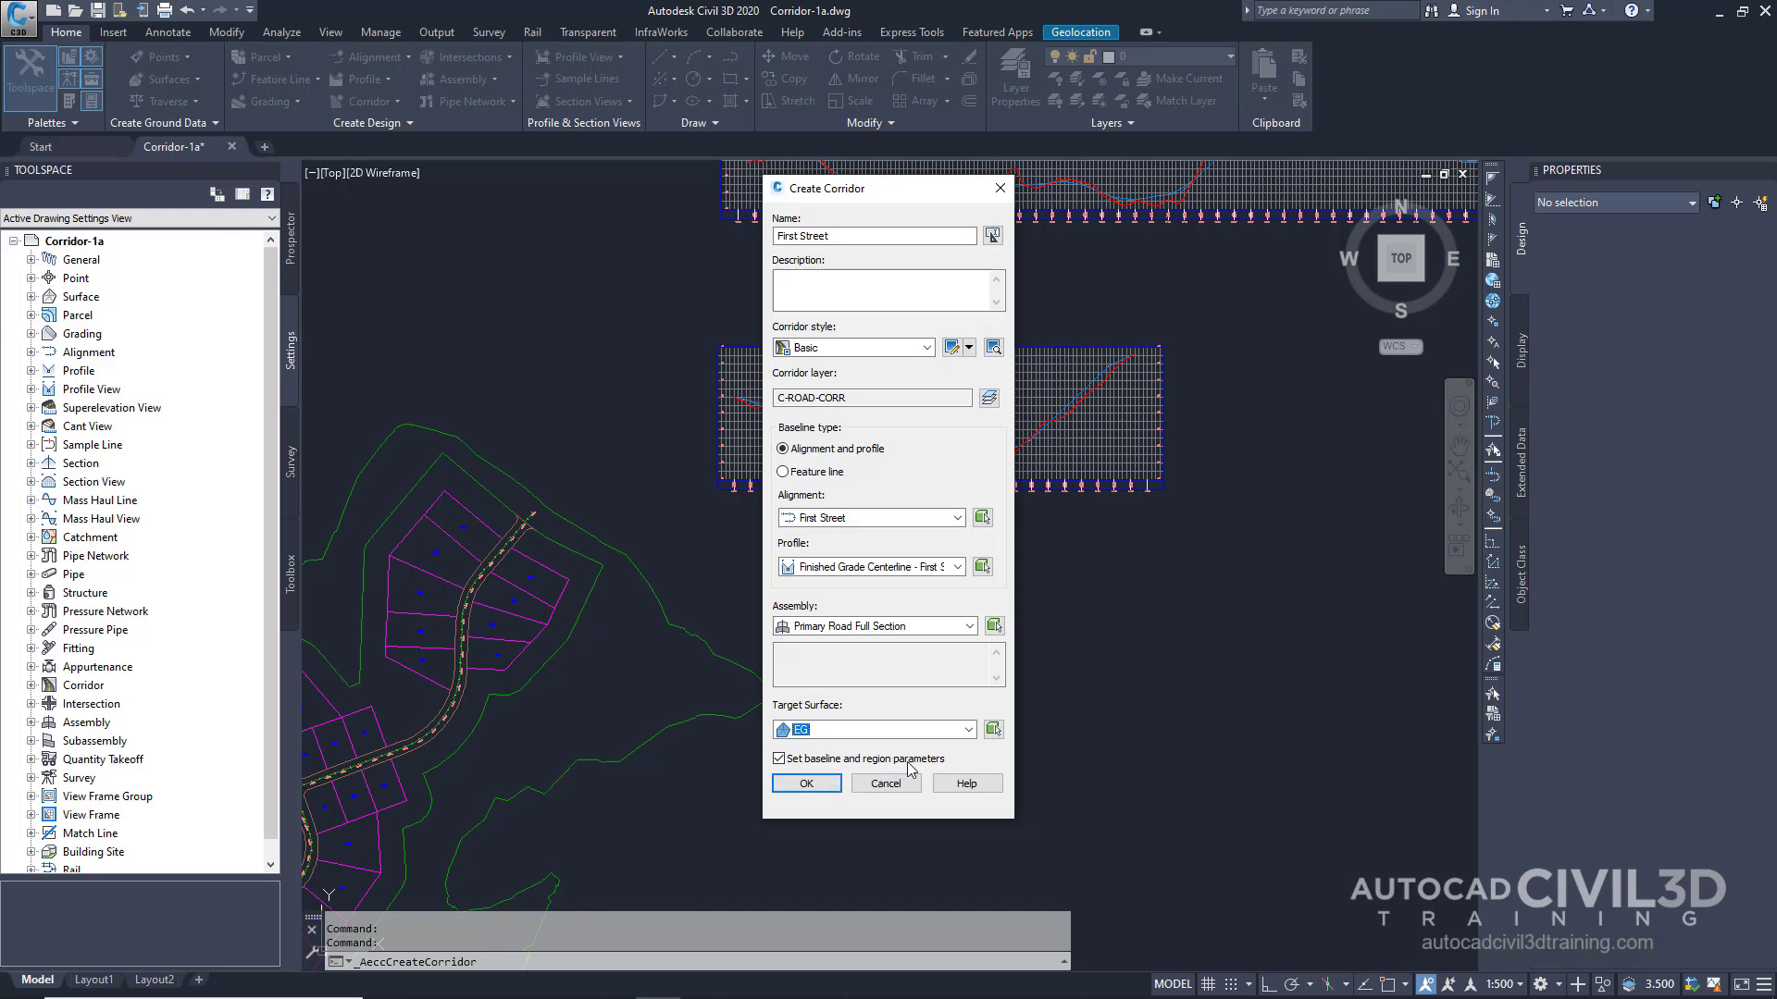
Create the corridor, then reposition and enlarge the Baseline and Region Parameters dialog.
{"action": "left_click", "coordinate": [806, 783]}
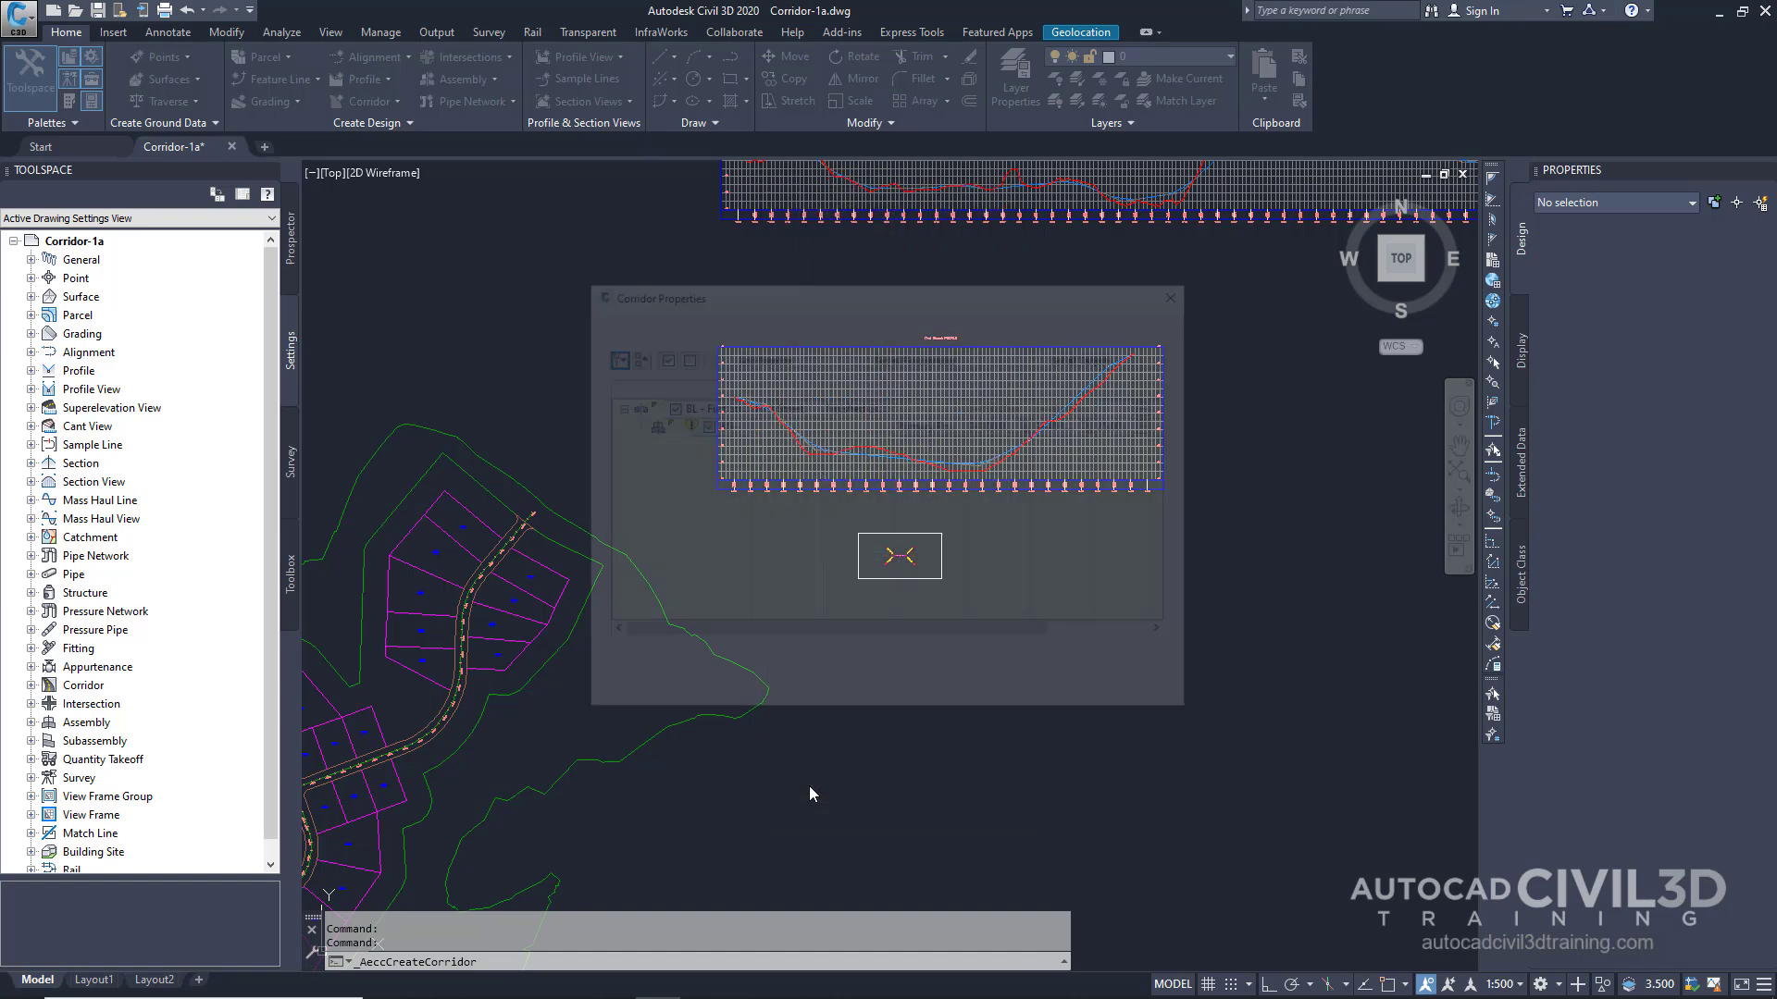
{"action": "left_click_drag", "start_coordinate": [727, 296], "coordinate": [467, 253]}
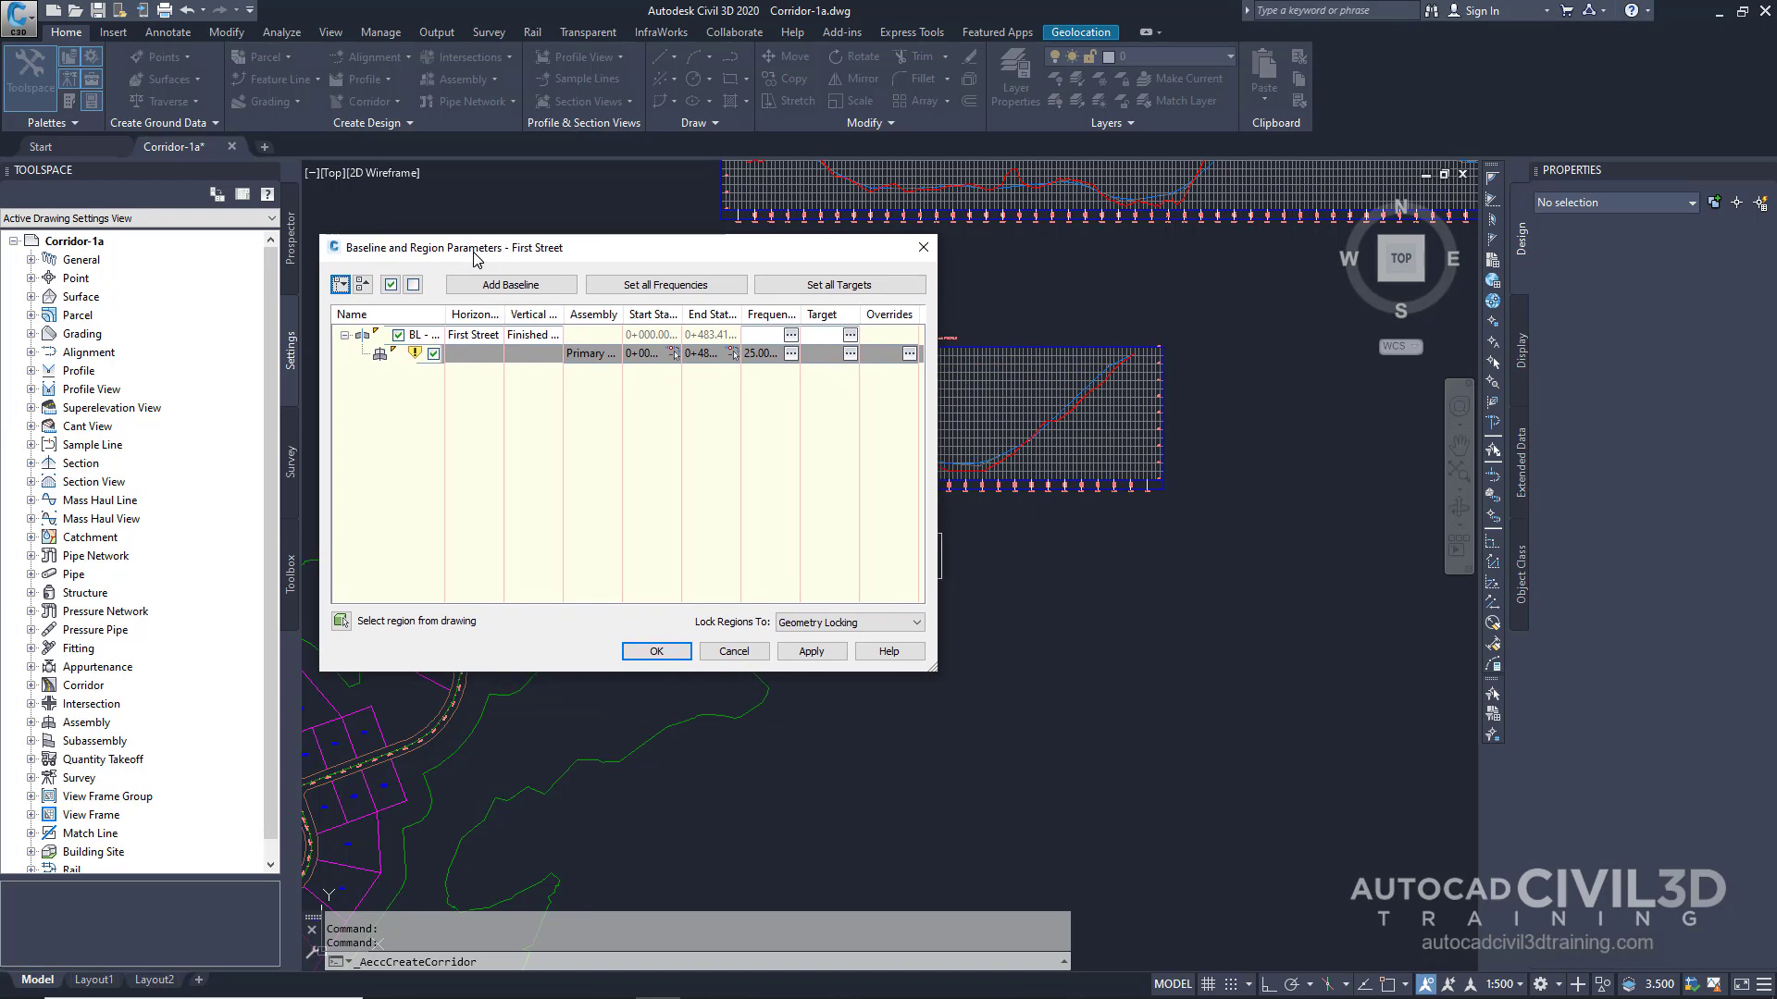
{"action": "left_click_drag", "start_coordinate": [953, 683], "coordinate": [1460, 913]}
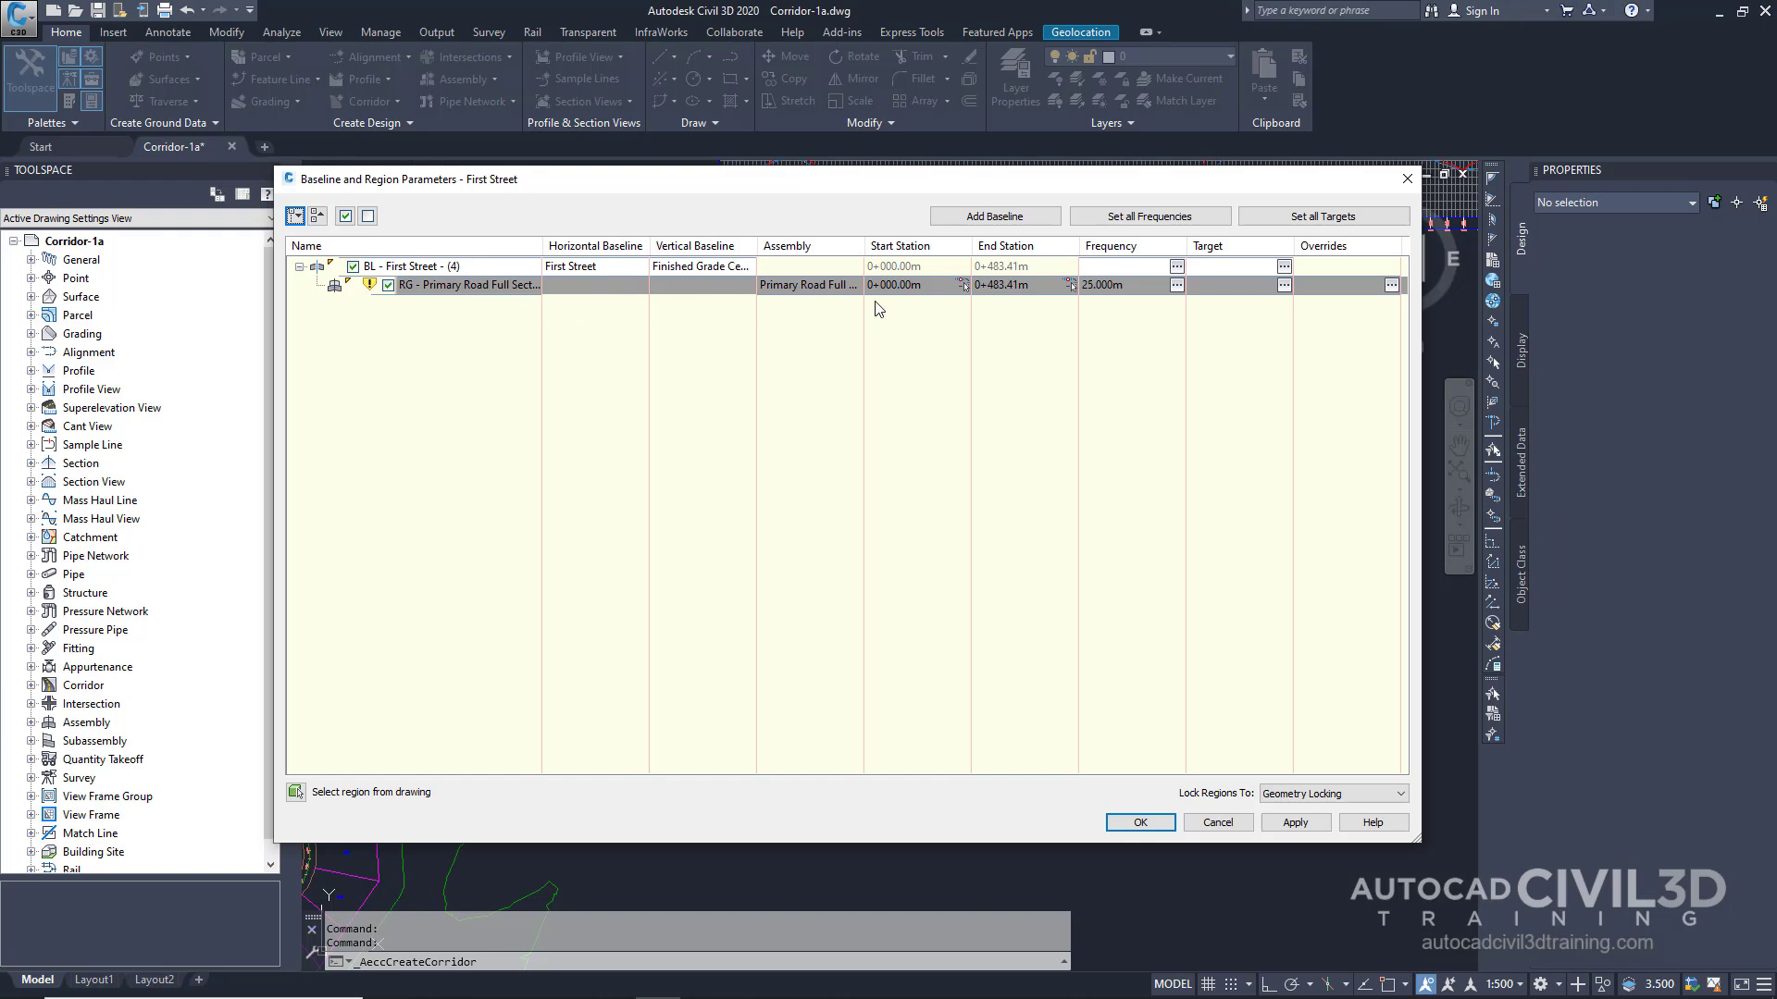
Change the First Street region's end station from 0+483.41m to 0+440.00m.
{"action": "left_click", "coordinate": [1013, 288]}
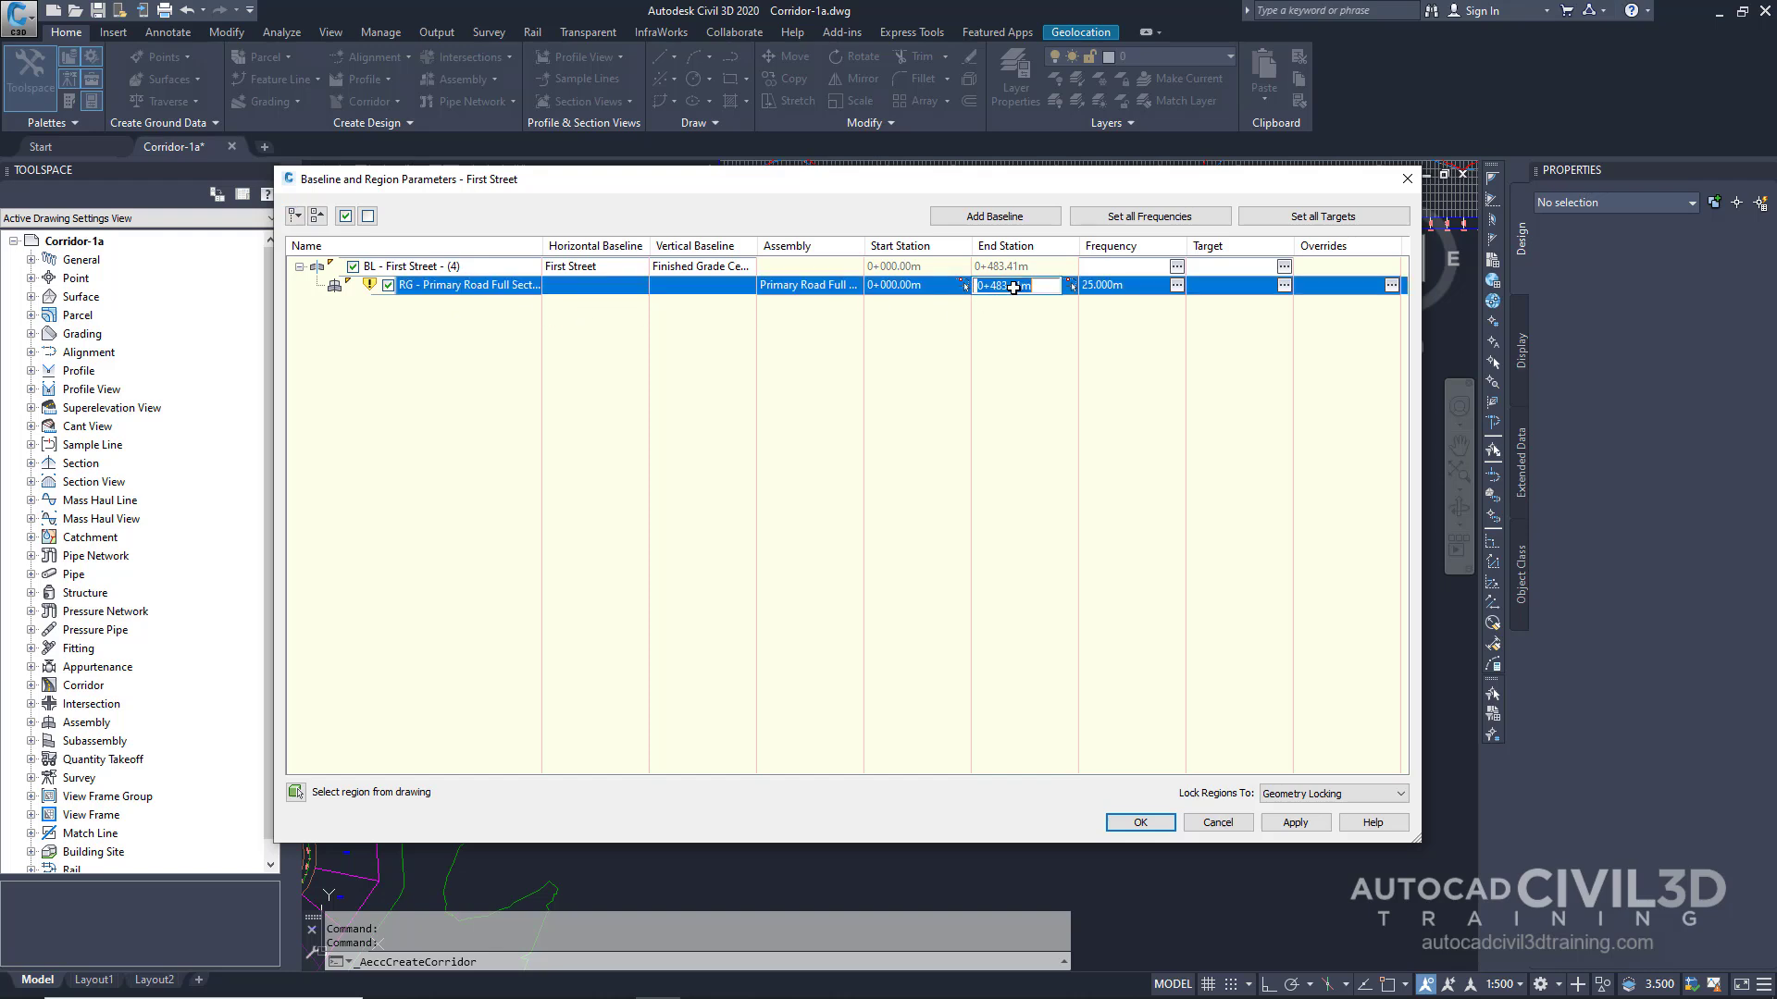
{"action": "type", "text": "0+440"}
{"action": "key", "text": "Return"}
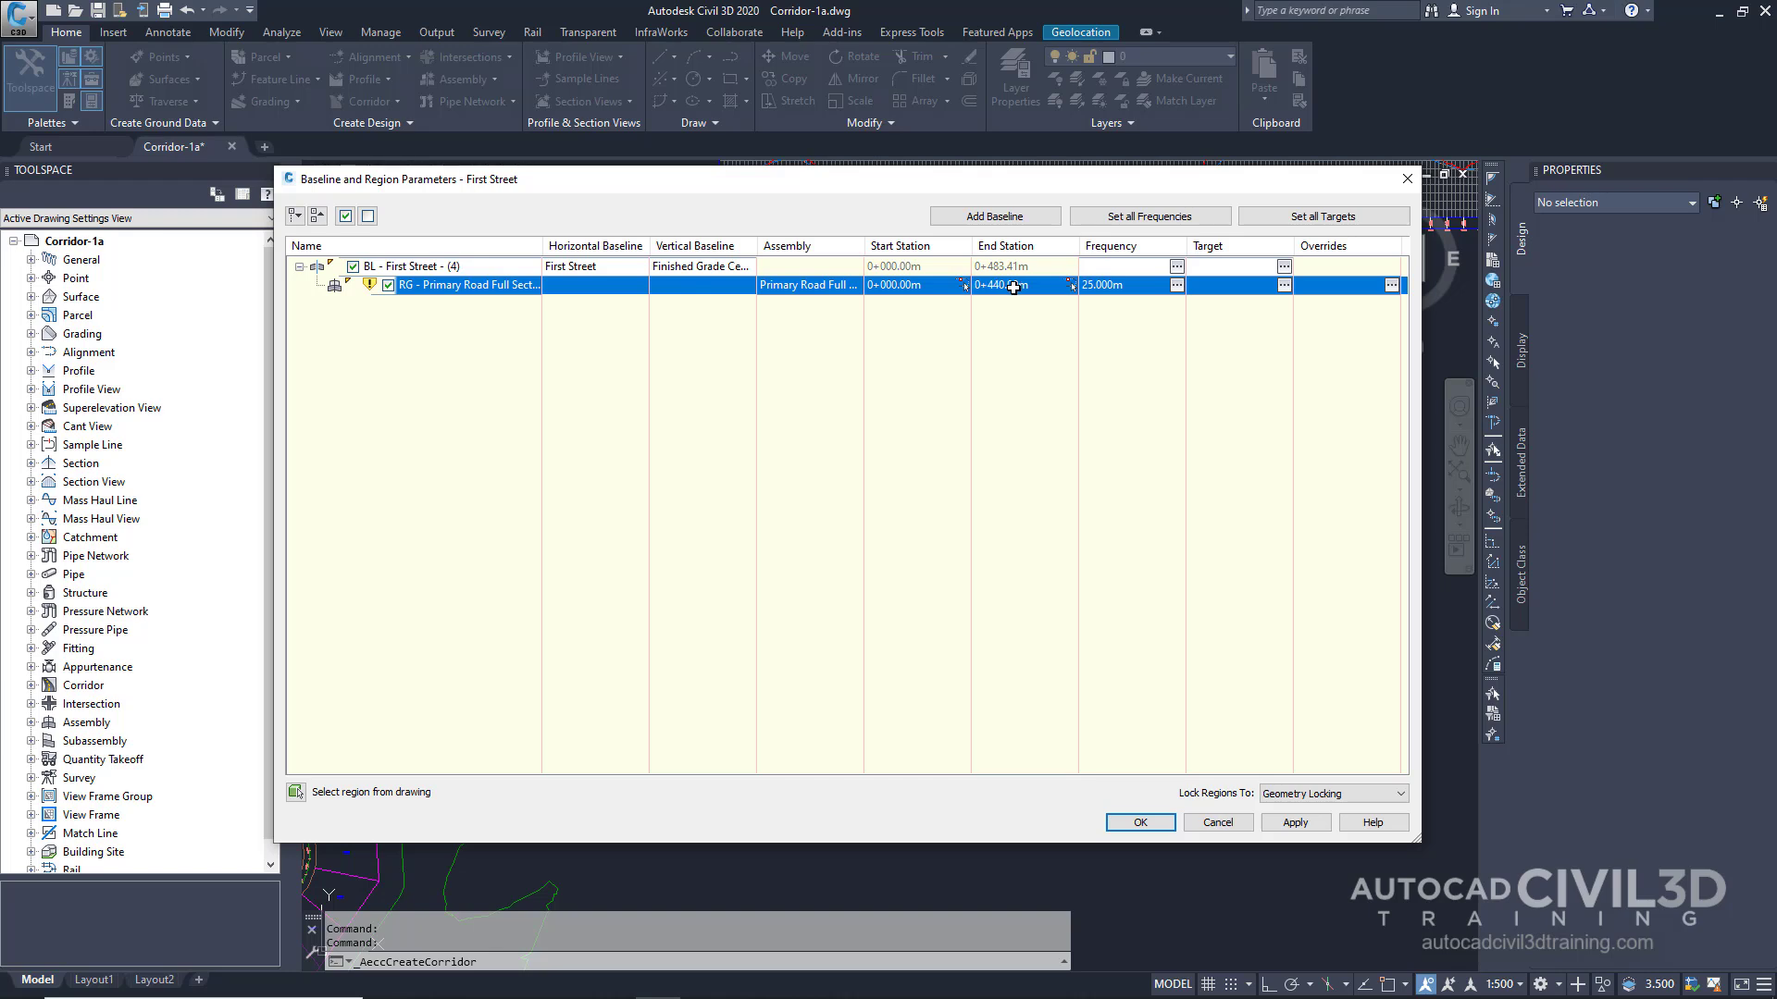
Set the region's assembly frequency curve increment to 3.000m and accept the baseline settings.
{"action": "left_click", "coordinate": [1177, 285]}
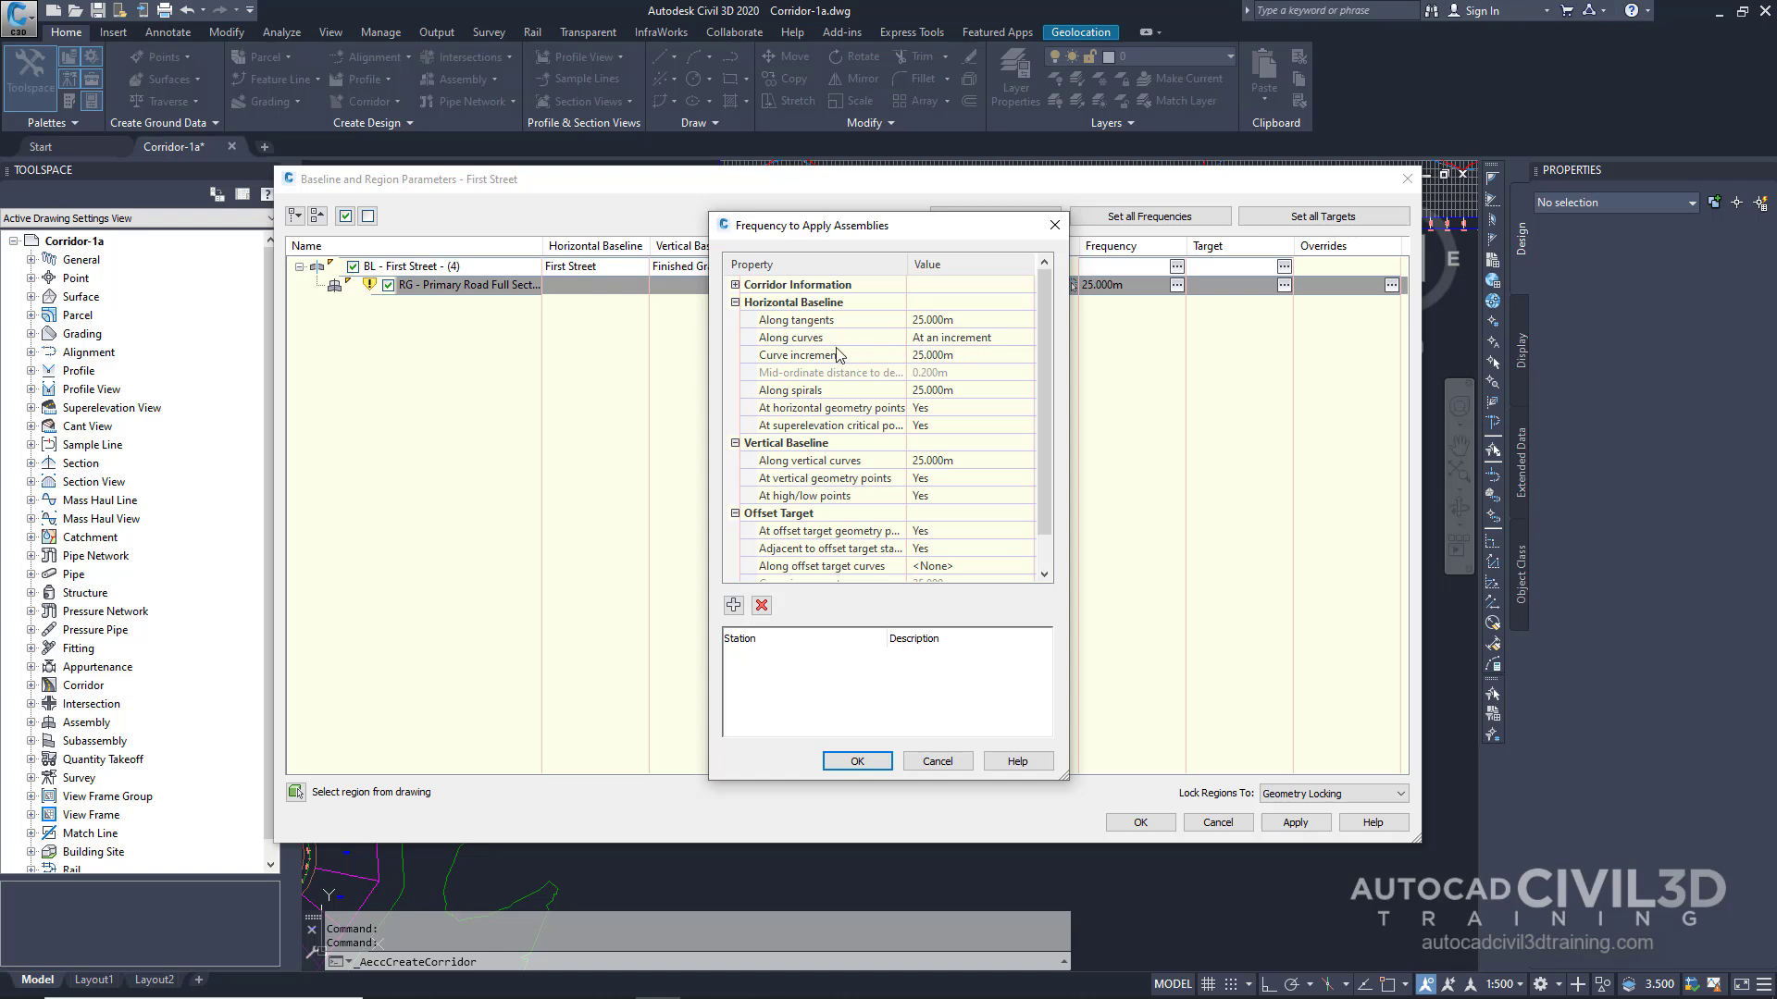
{"action": "left_click", "coordinate": [922, 358]}
{"action": "type", "text": "3"}
{"action": "key", "text": "Return"}
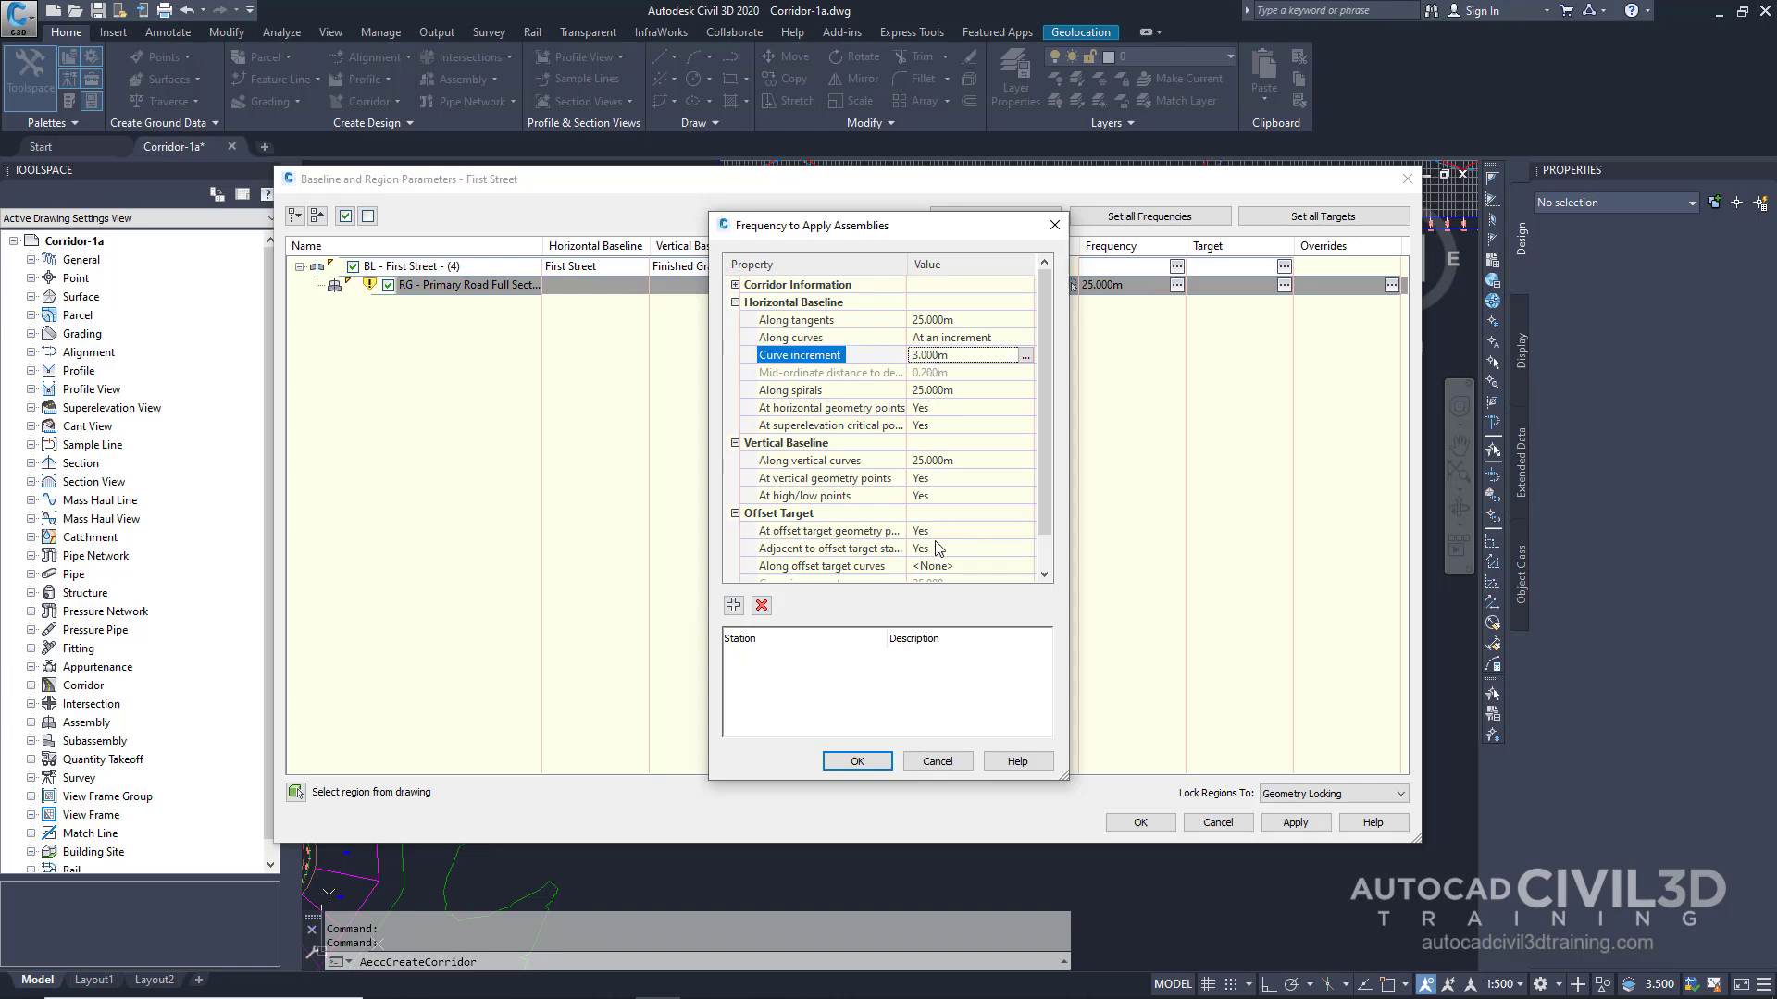
{"action": "left_click", "coordinate": [864, 765]}
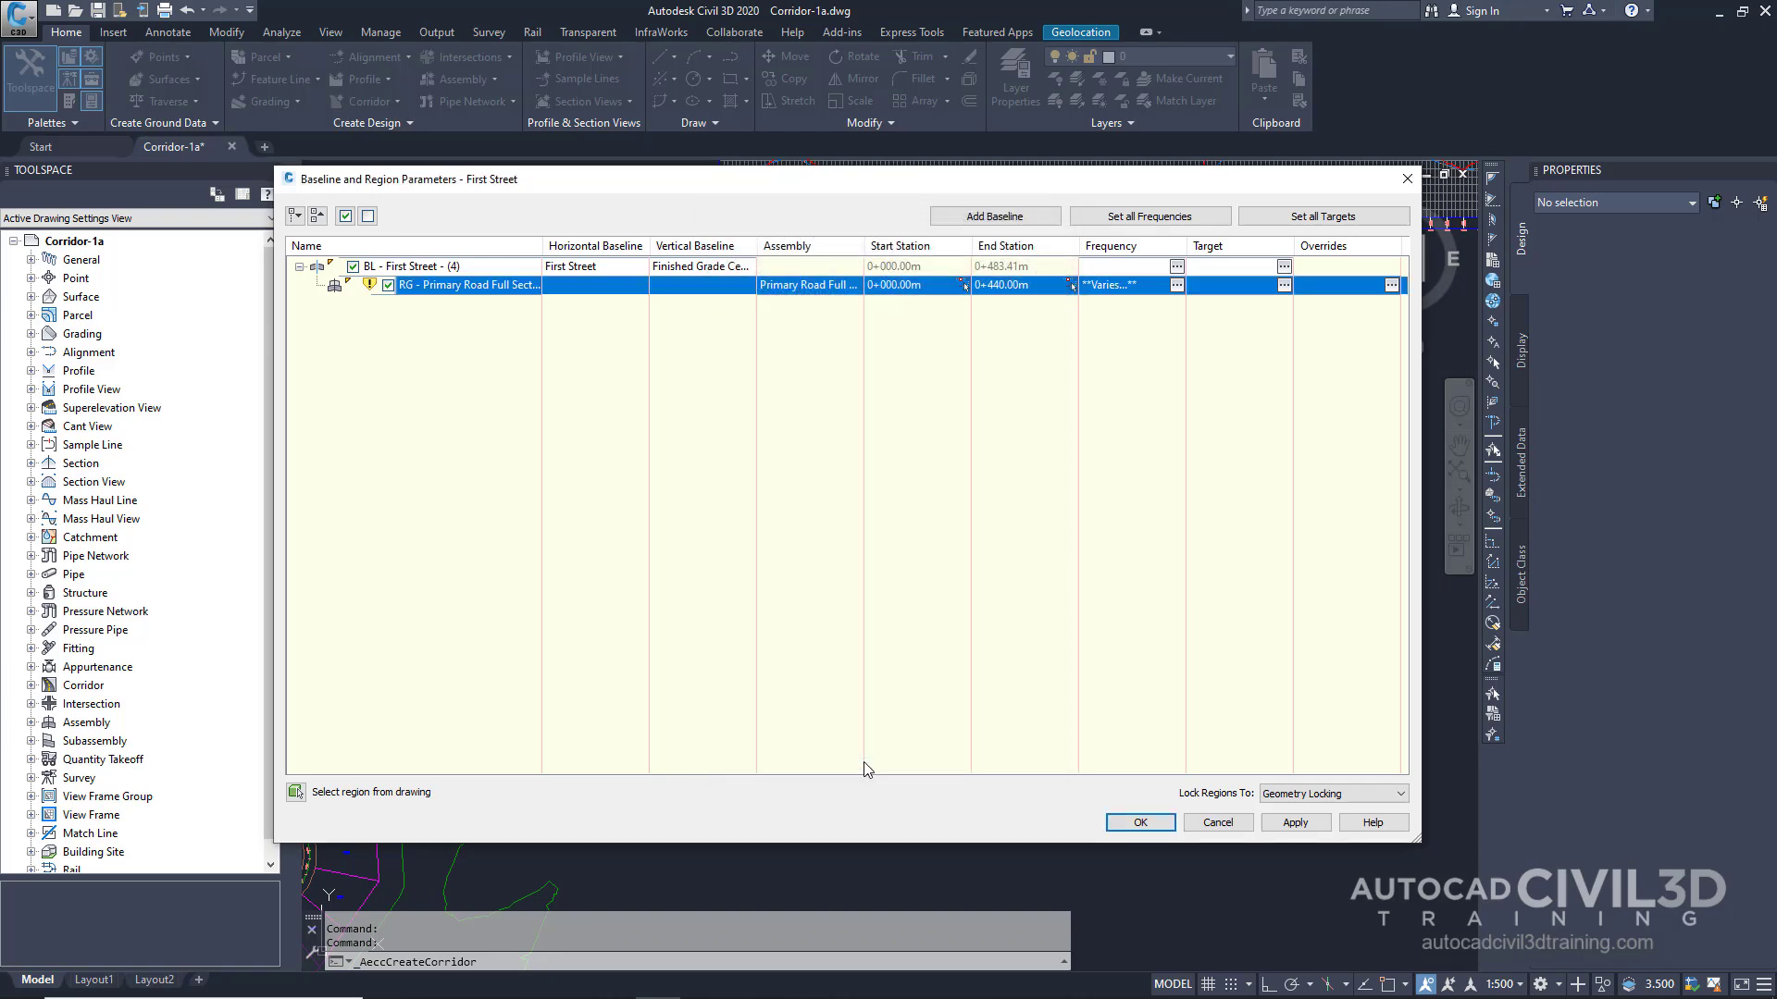
{"action": "left_click", "coordinate": [1144, 822]}
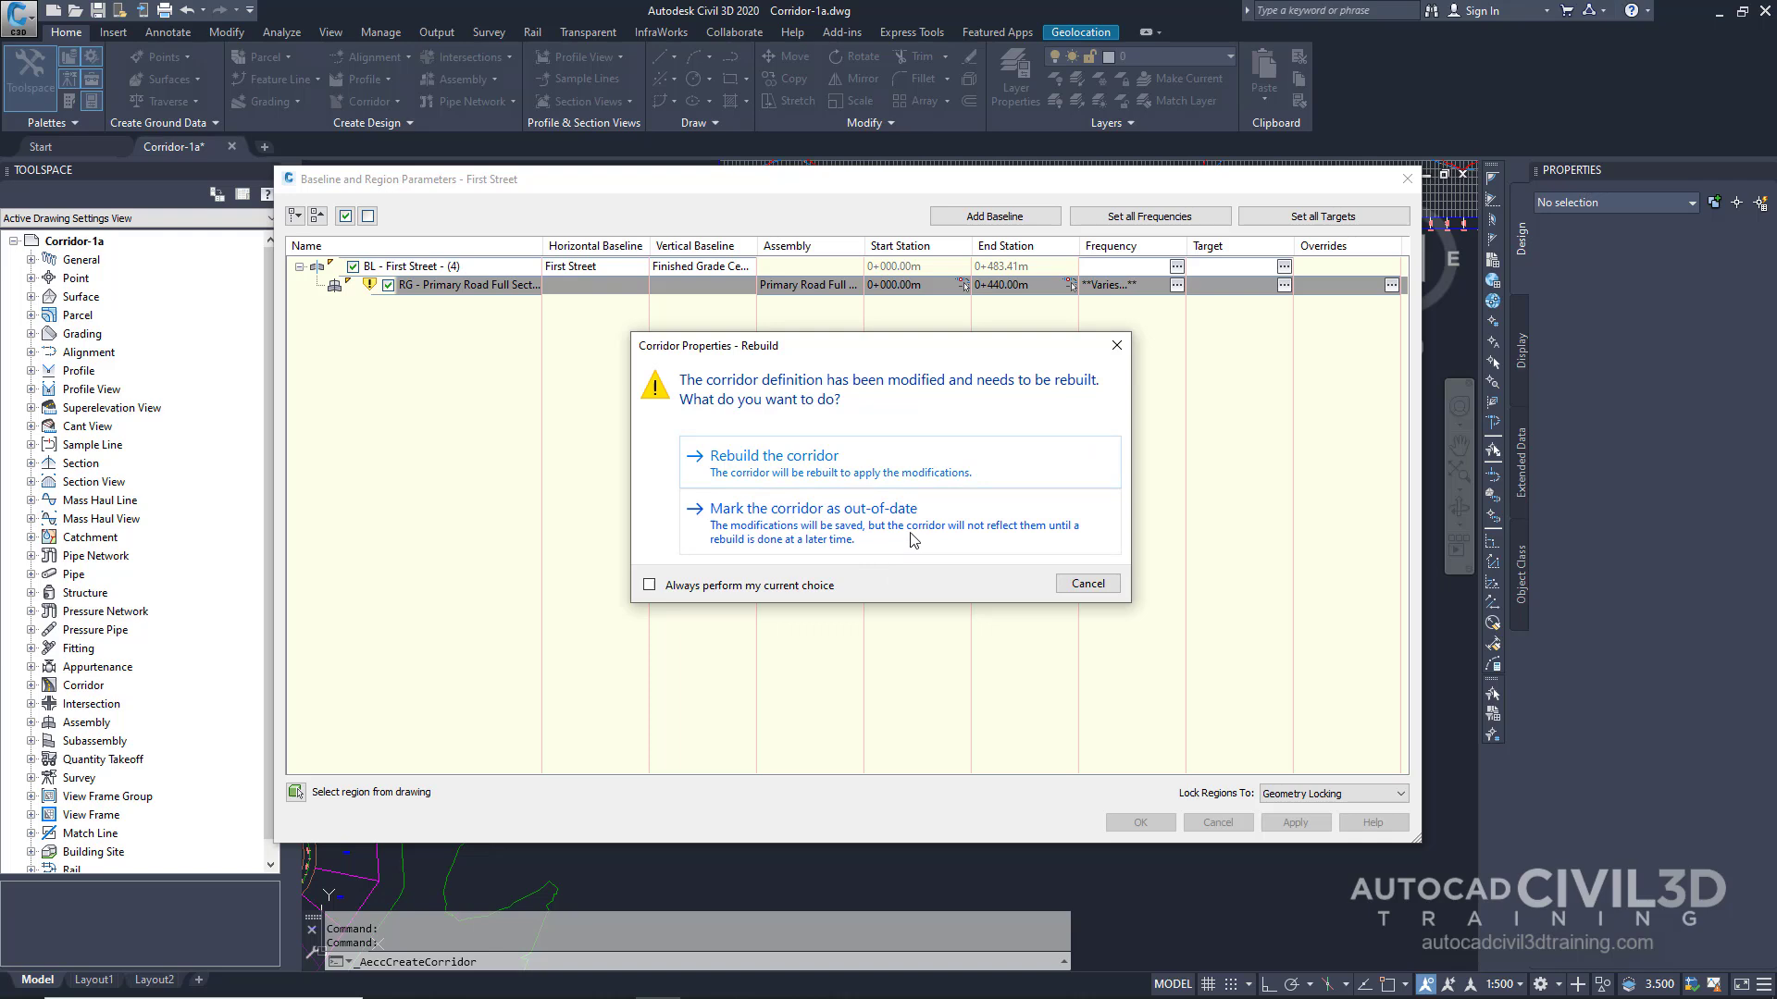
Rebuild the corridor and zoom in on stations 0+340 to 0+440.
{"action": "left_click", "coordinate": [799, 470]}
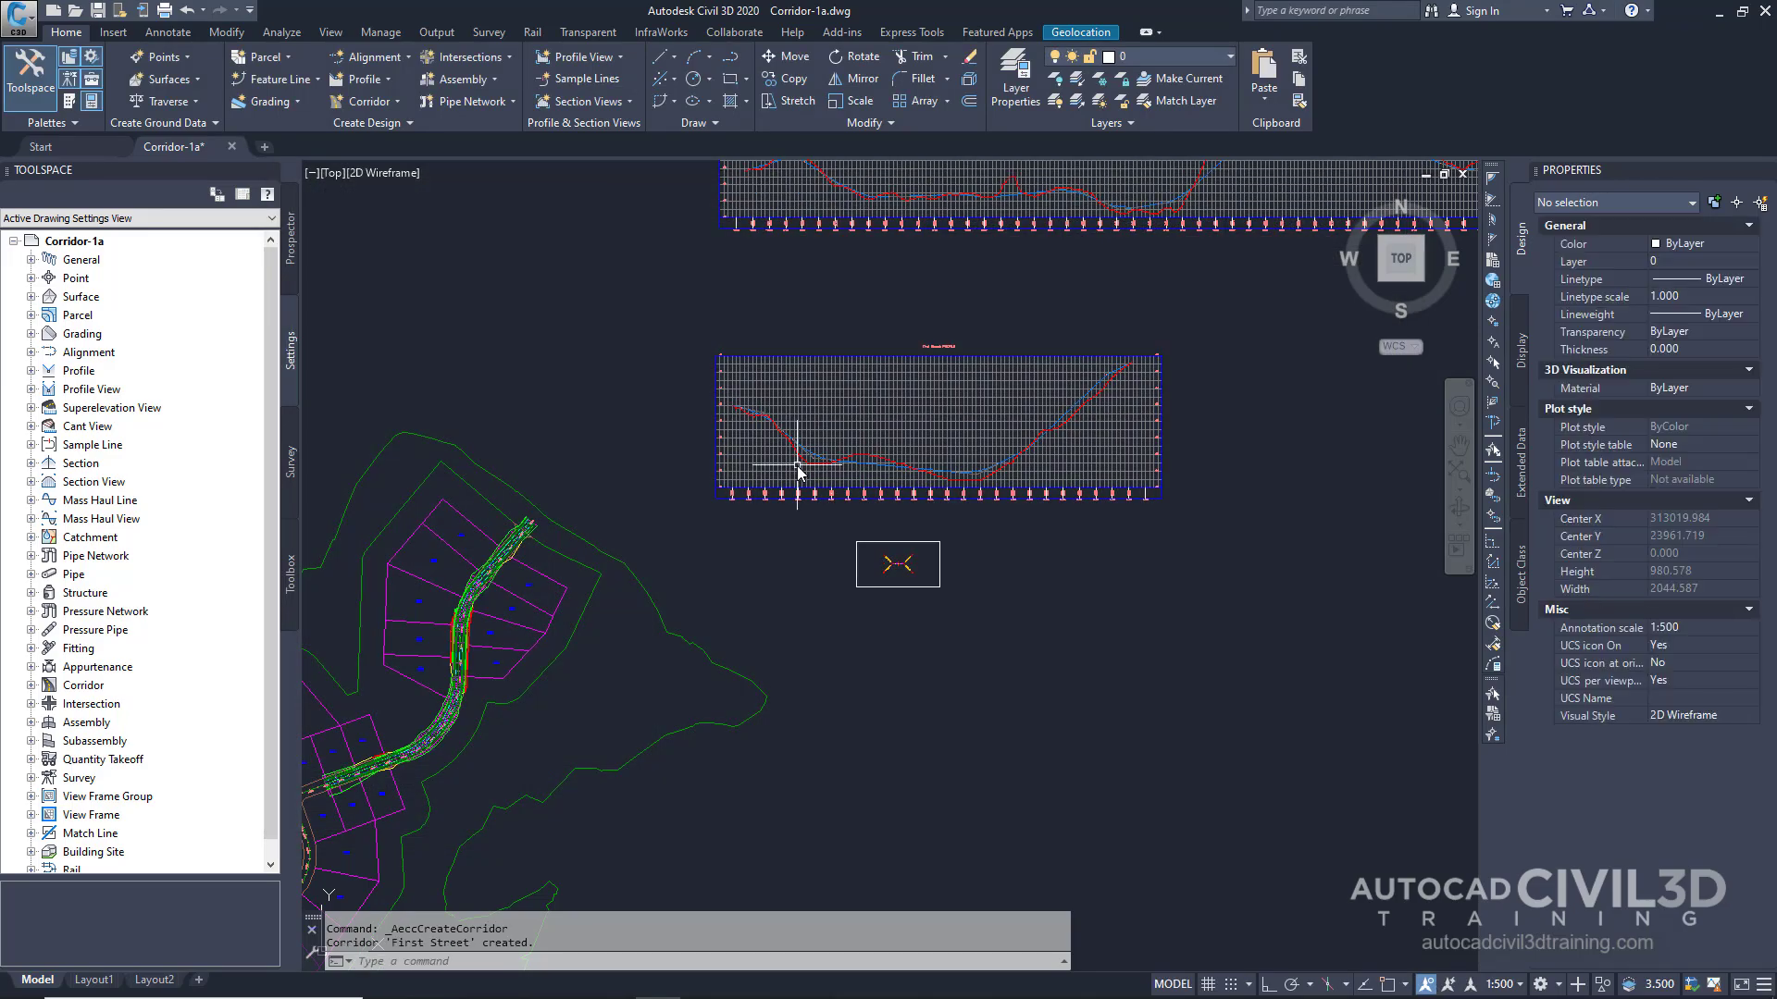
{"action": "scroll", "coordinate": [710, 530], "scroll_direction": "up", "scroll_amount": 6}
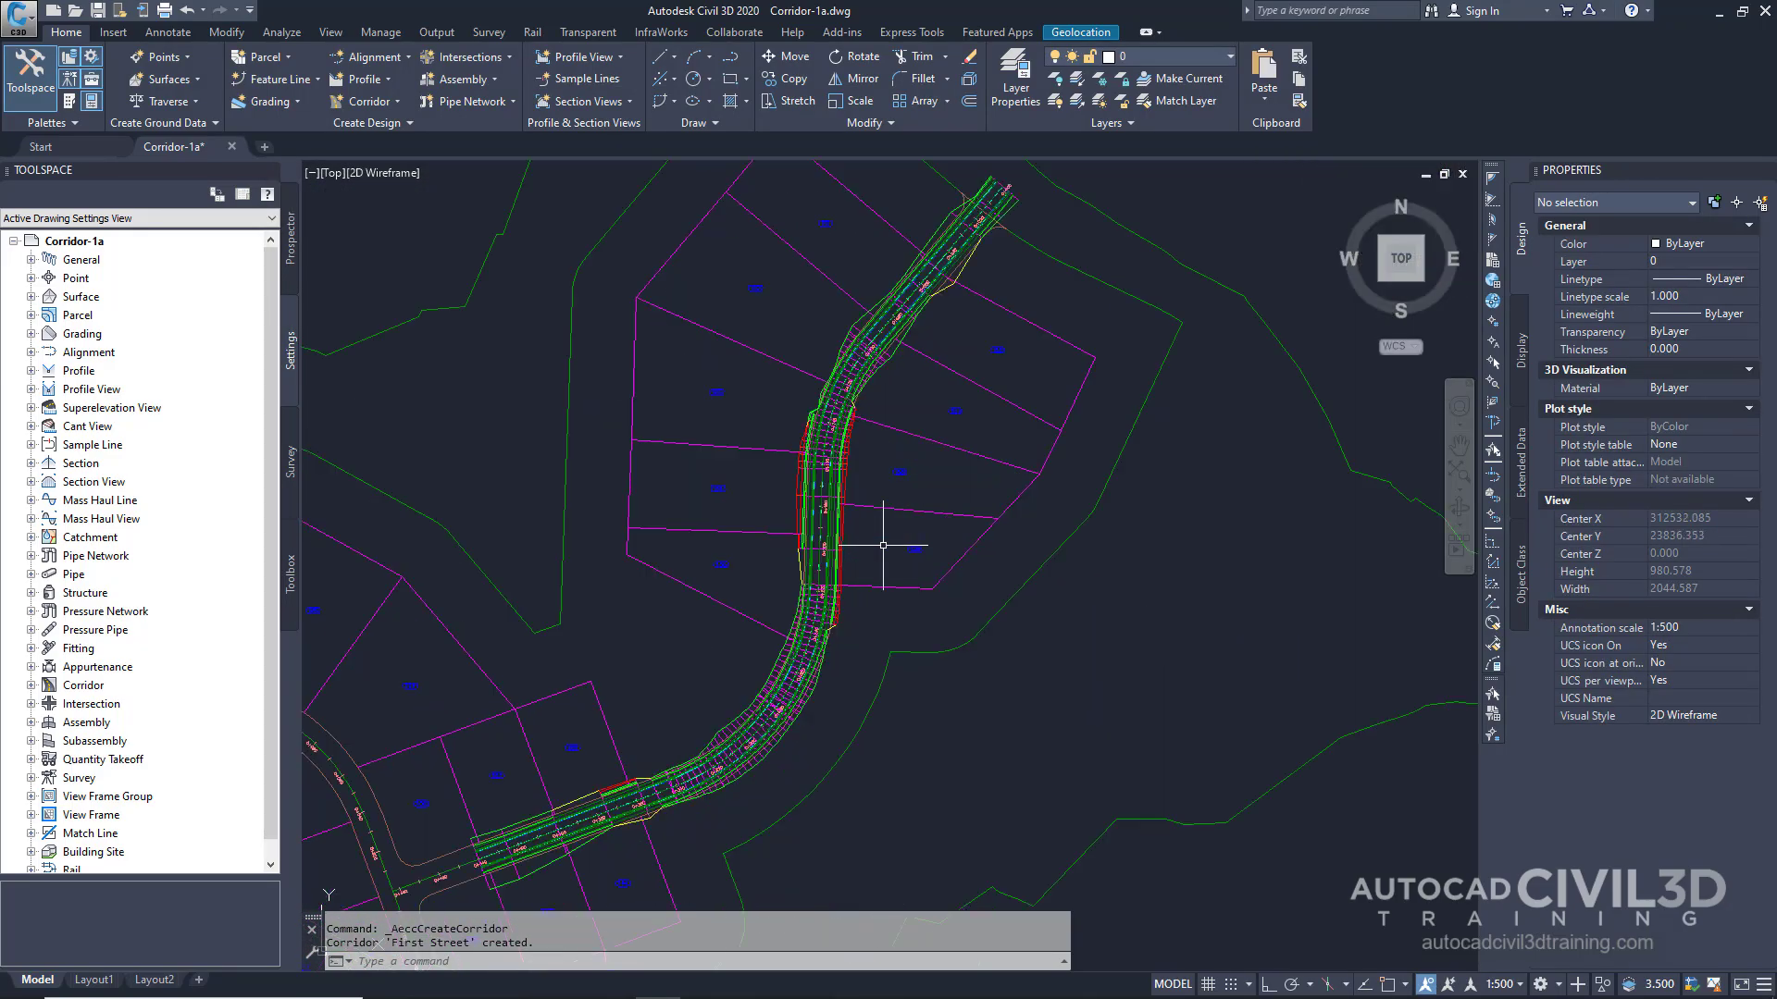
{"action": "middle_click_drag", "start_coordinate": [764, 655], "coordinate": [952, 404]}
Pan along the corridor from the curve near 0+200 back to its start at 0+000.
{"action": "scroll", "coordinate": [615, 623], "scroll_direction": "up", "scroll_amount": 4}
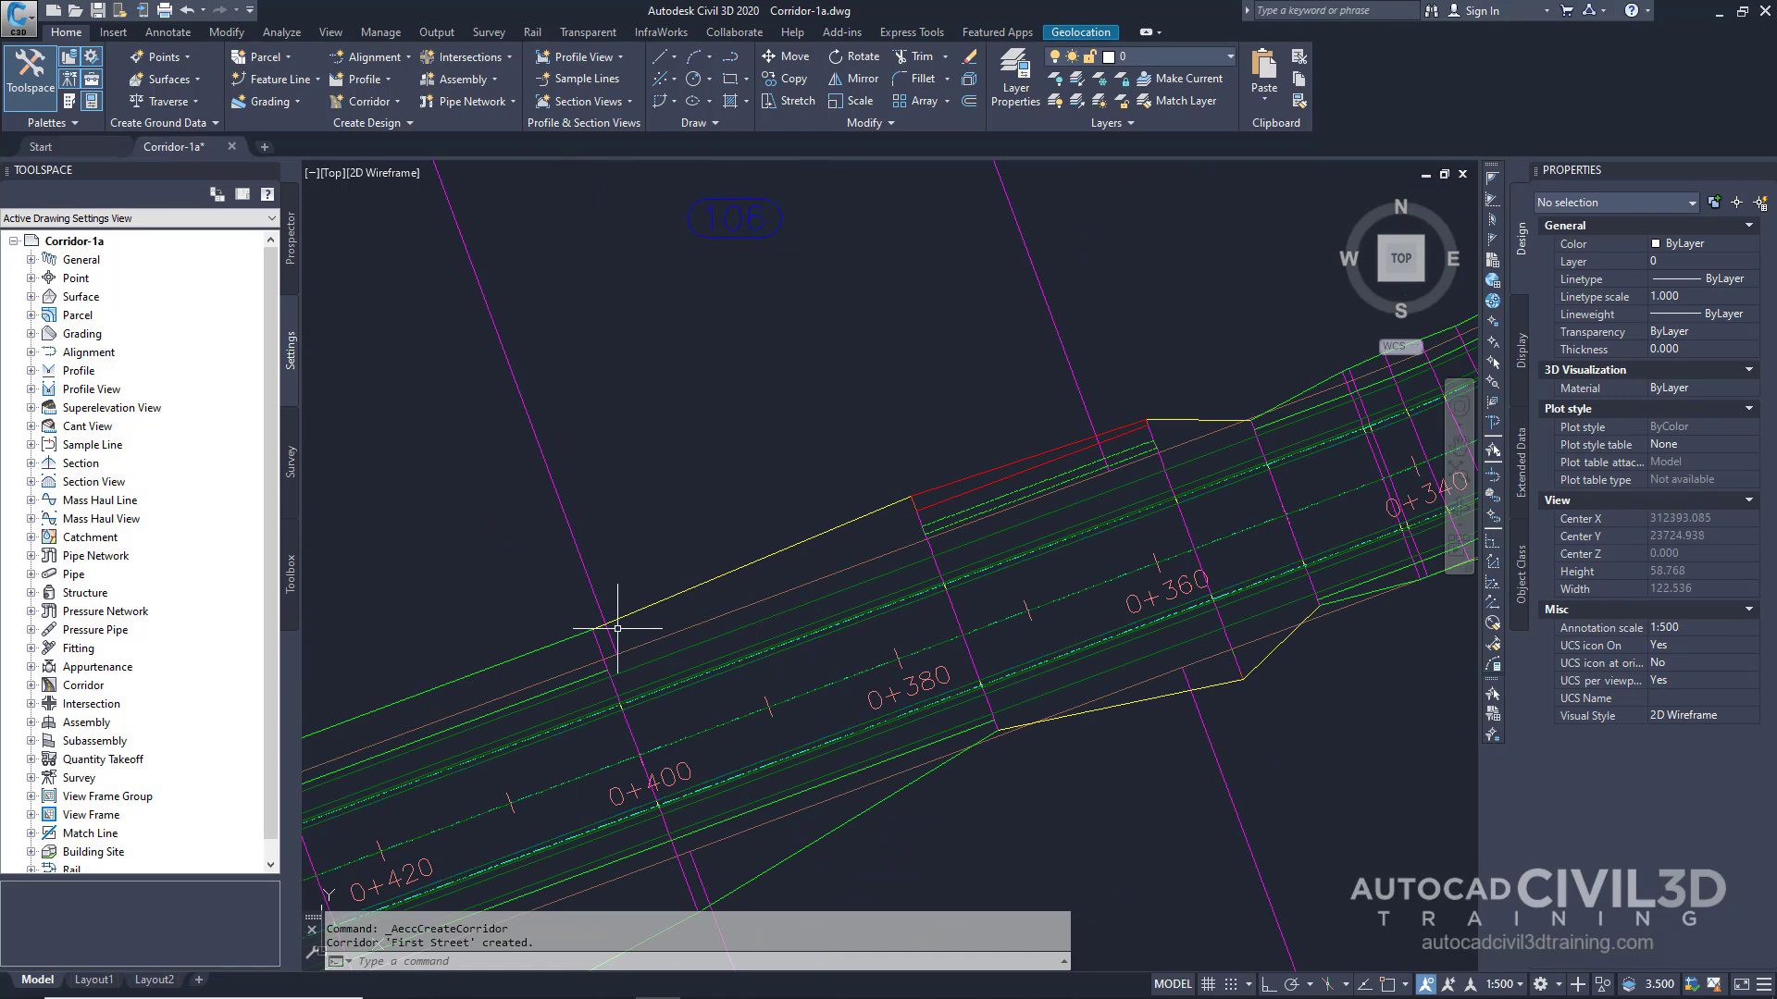
{"action": "middle_click_drag", "start_coordinate": [1031, 496], "coordinate": [904, 702]}
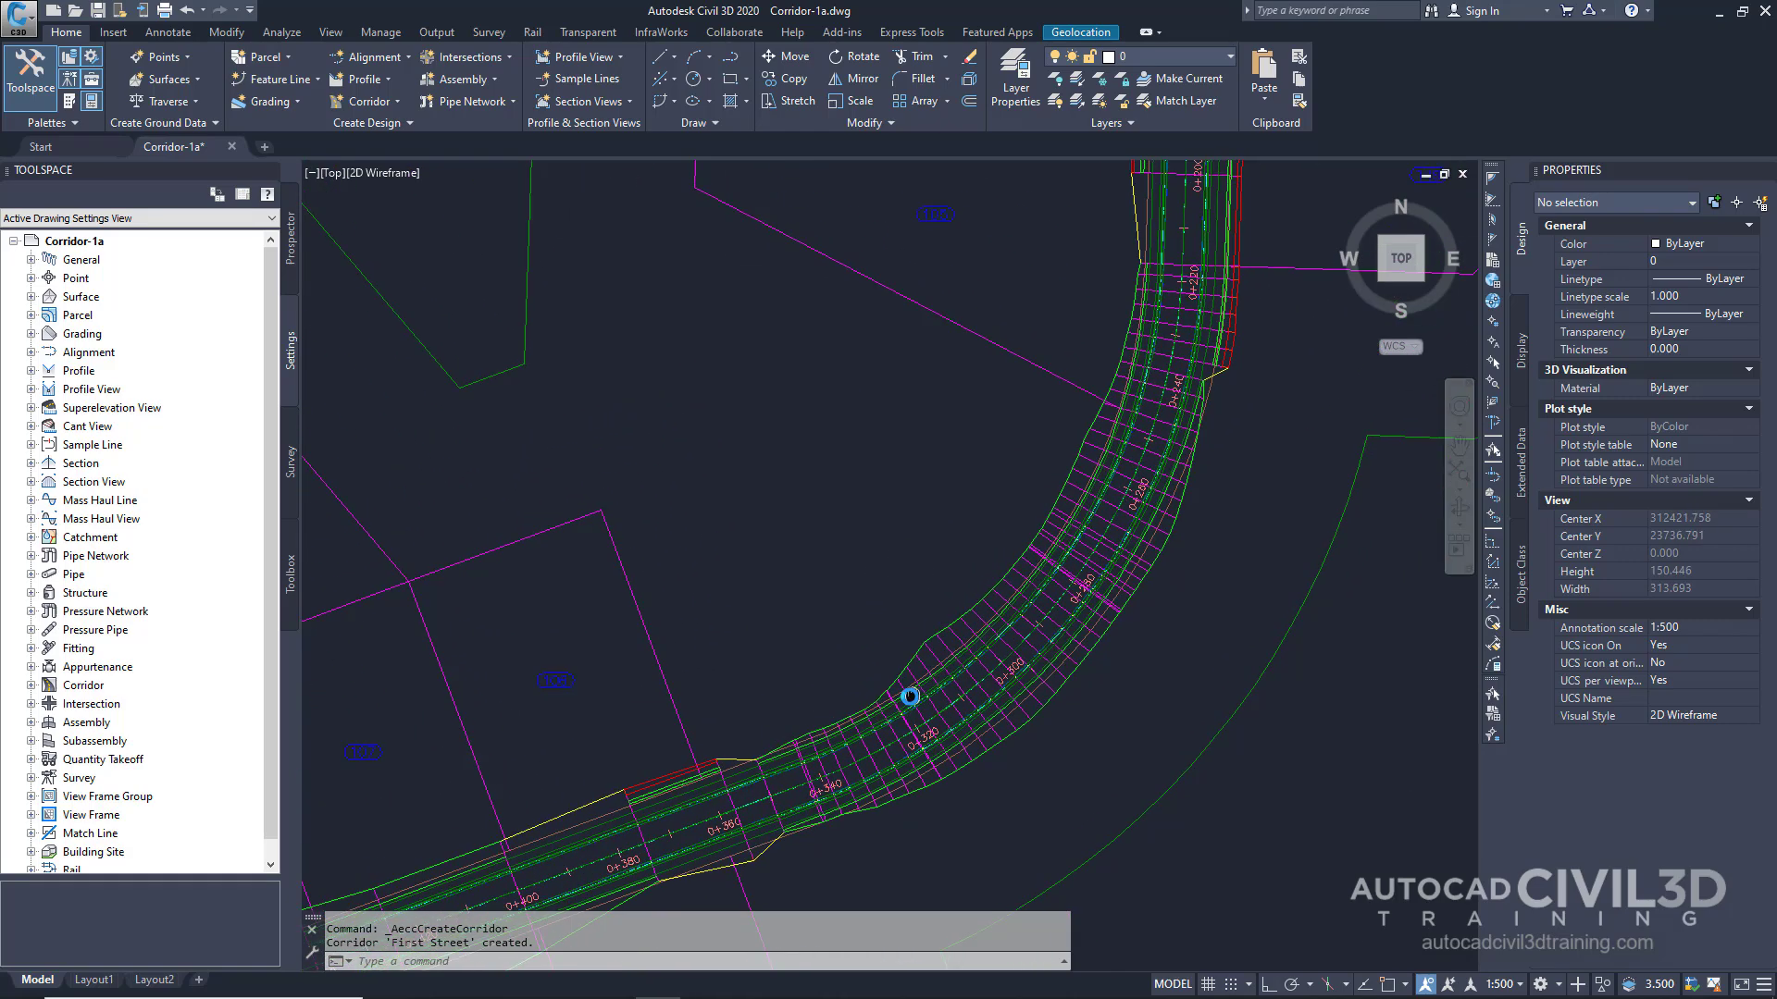
{"action": "middle_click_drag", "start_coordinate": [1154, 316], "coordinate": [1059, 607]}
{"action": "middle_click_drag", "start_coordinate": [1095, 278], "coordinate": [1037, 574]}
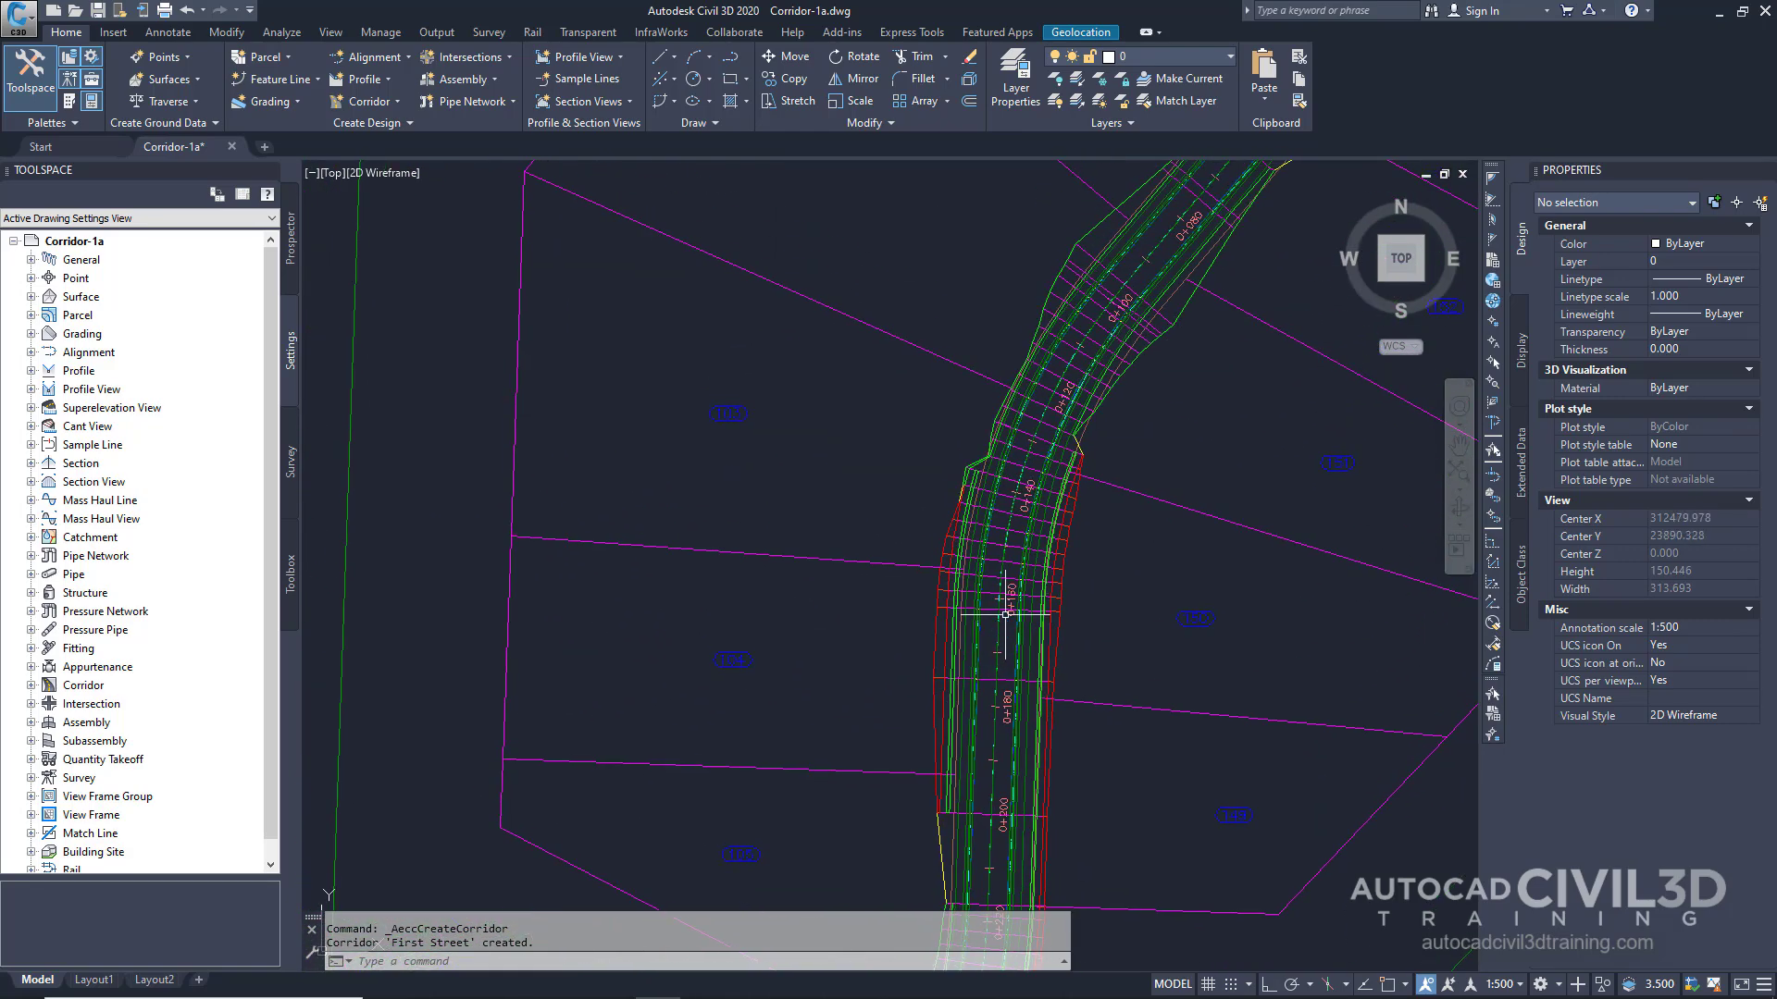
{"action": "mouse_move", "coordinate": [1008, 278]}
{"action": "middle_mouse_down"}
{"action": "mouse_move", "coordinate": [996, 413]}
{"action": "mouse_move", "coordinate": [935, 500]}
{"action": "middle_mouse_up"}
{"action": "middle_click_drag", "start_coordinate": [1130, 286], "coordinate": [952, 516]}
{"action": "middle_click_drag", "start_coordinate": [981, 398], "coordinate": [912, 497]}
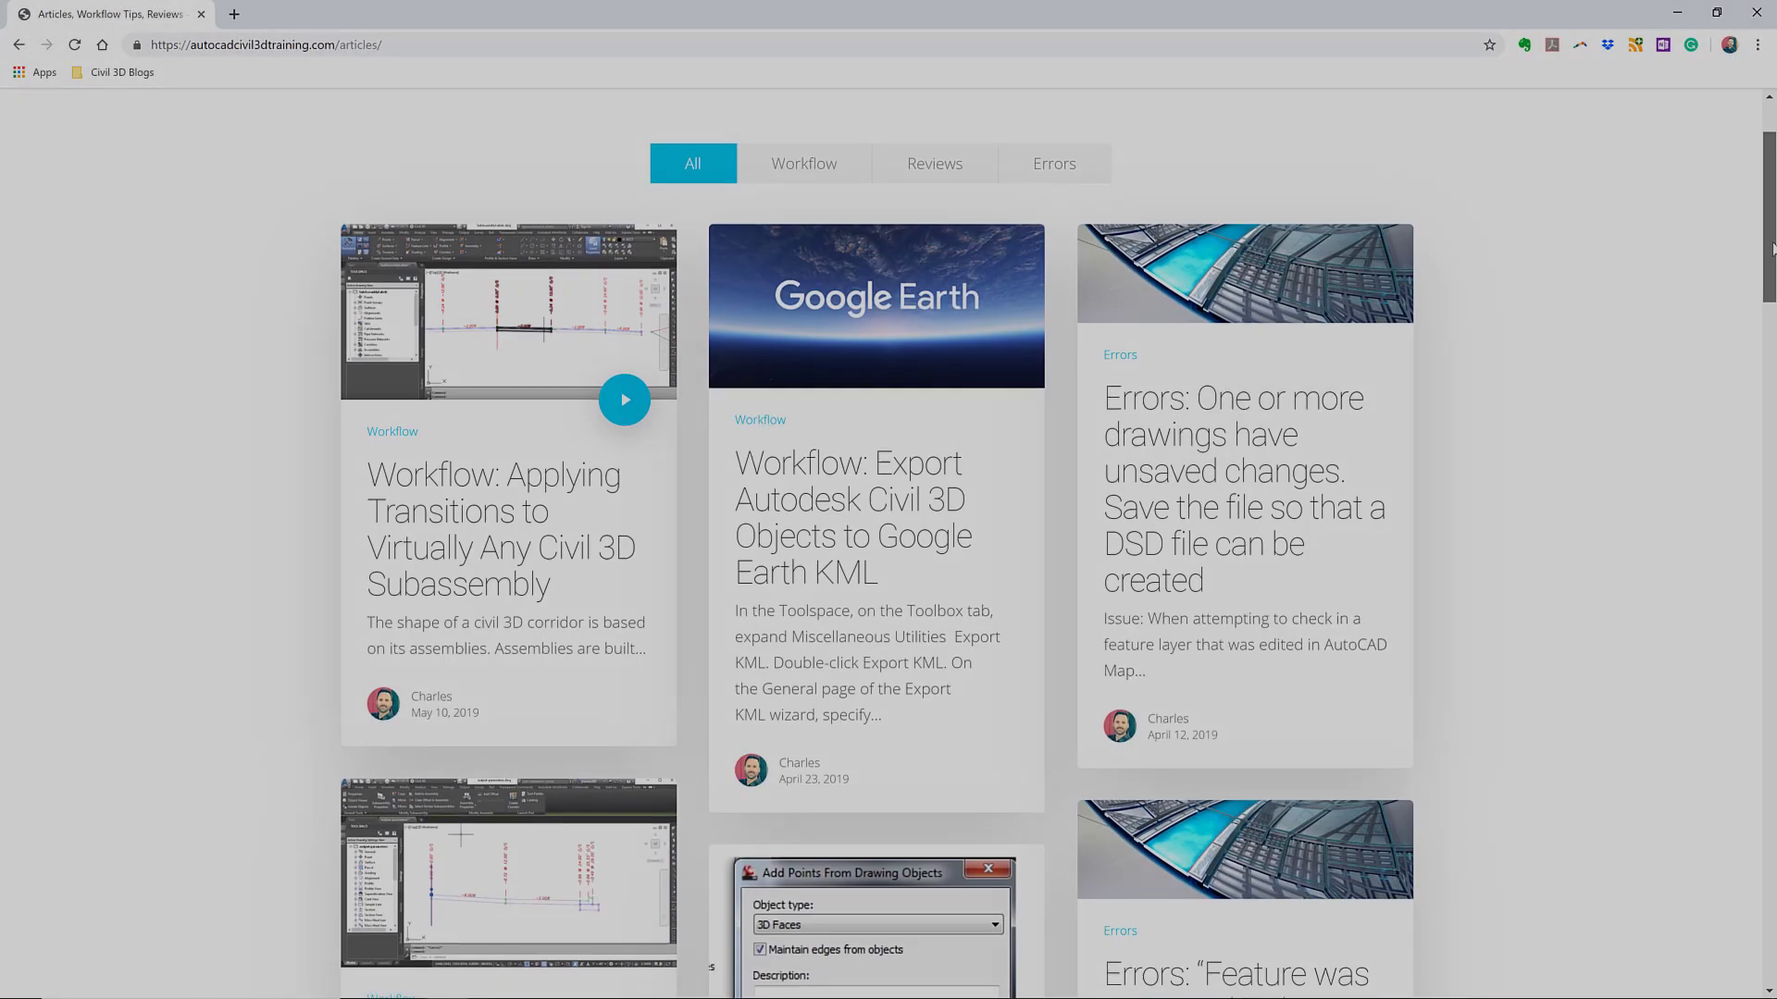
{"action": "scroll", "coordinate": [888, 555], "scroll_direction": "down", "scroll_amount": 2}
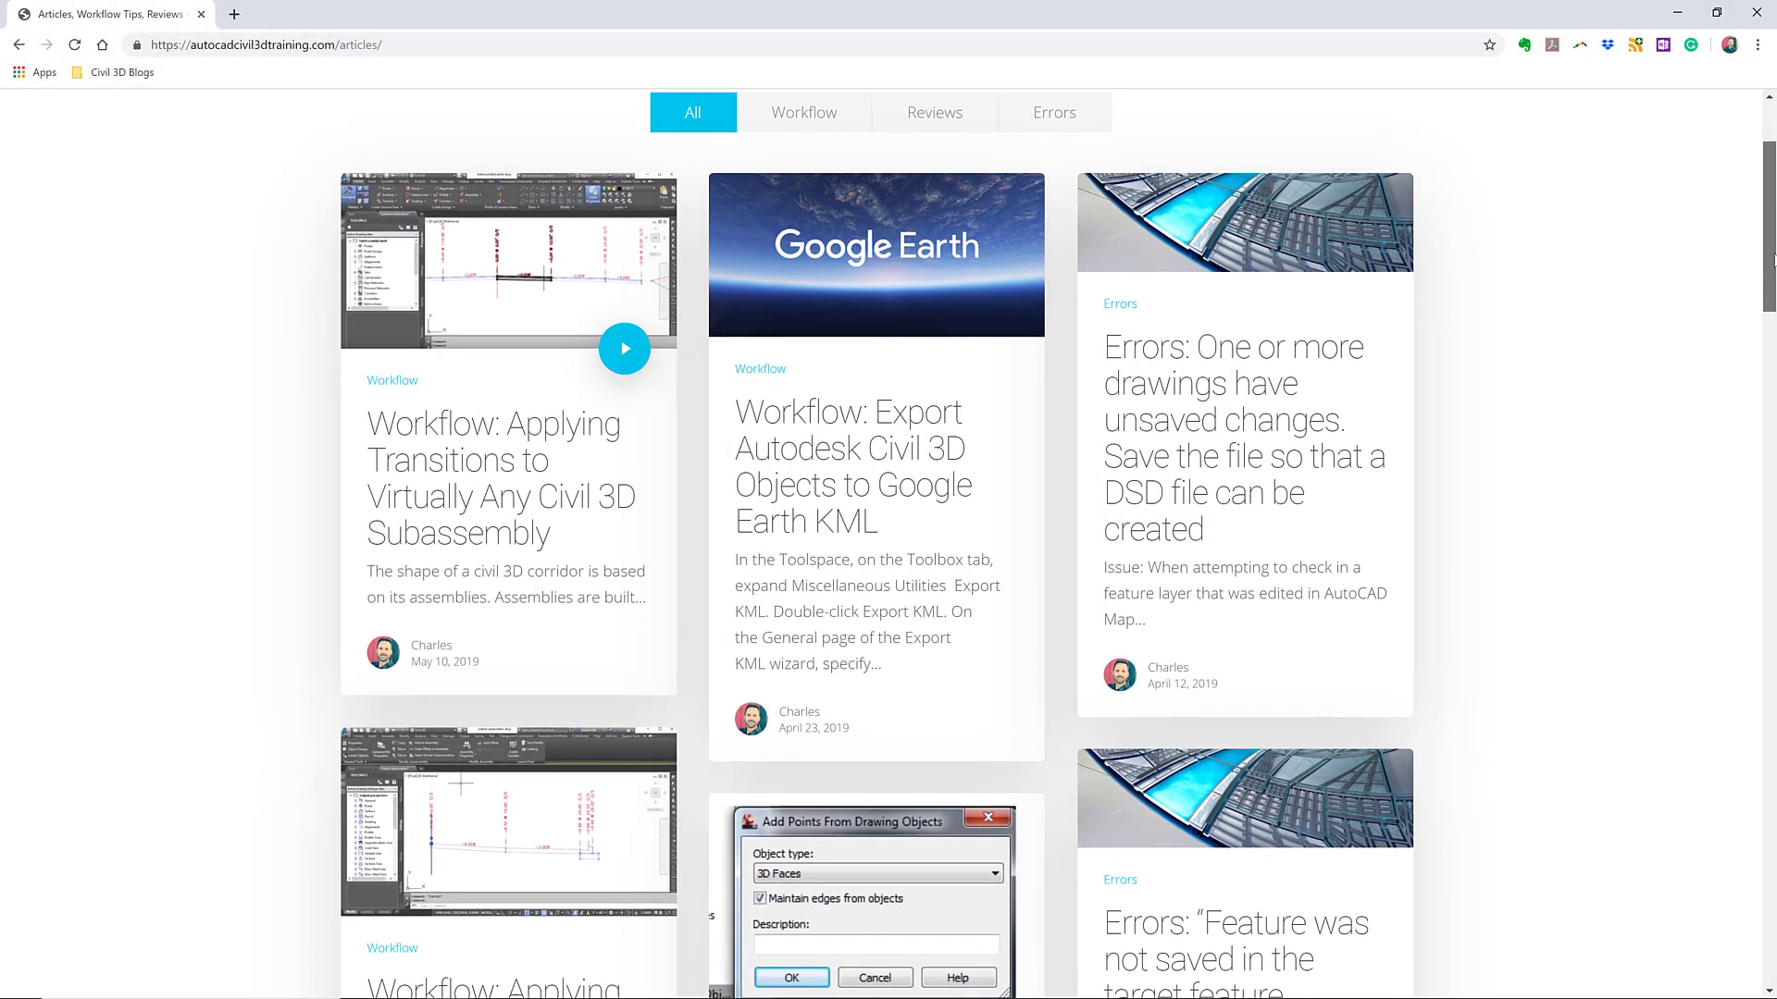